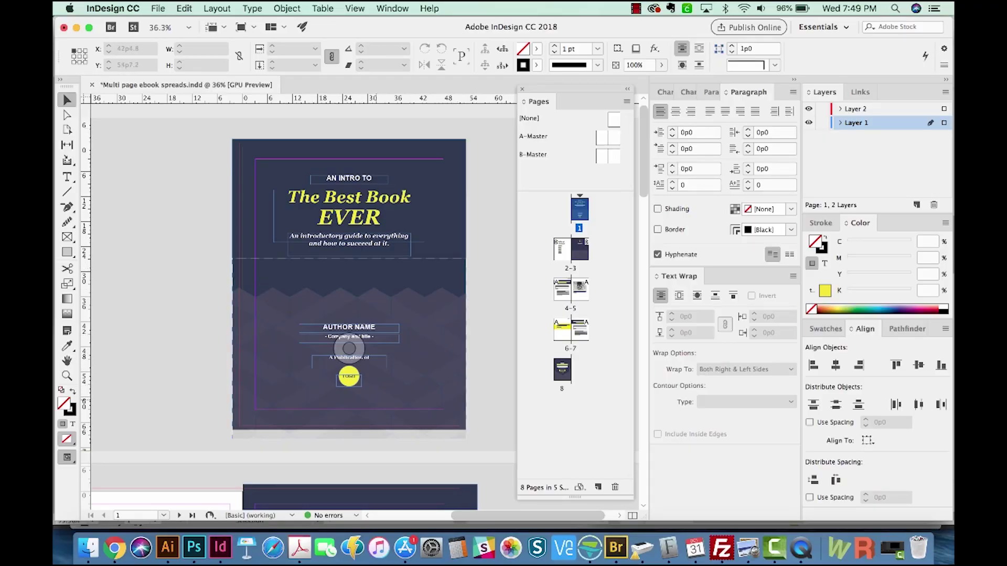
scroll(348, 358, down, 3)
scroll(348, 358, left, 1)
scroll(394, 218, up, 1)
scroll(394, 218, left, 1)
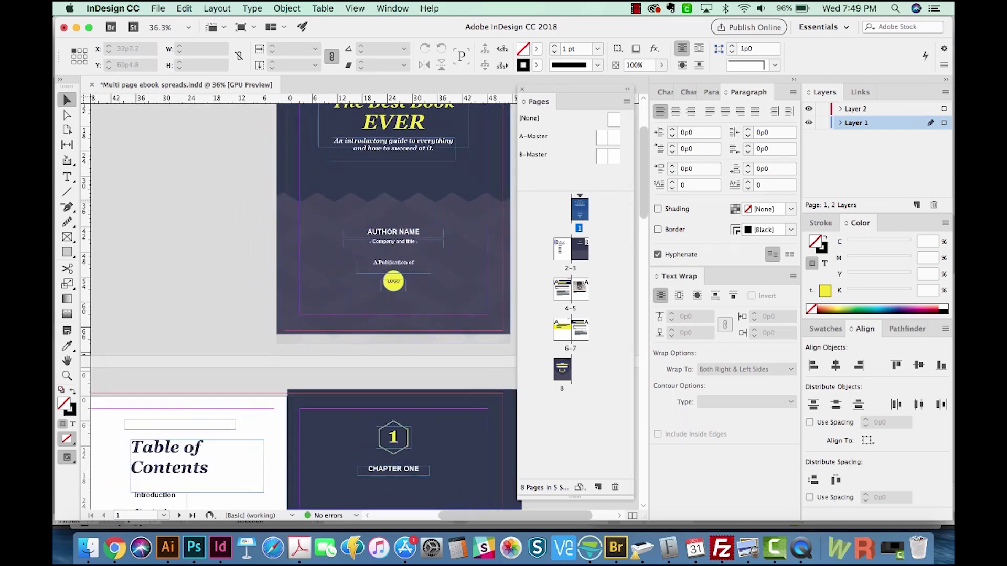
scroll(370, 312, up, 2)
scroll(370, 312, right, 1)
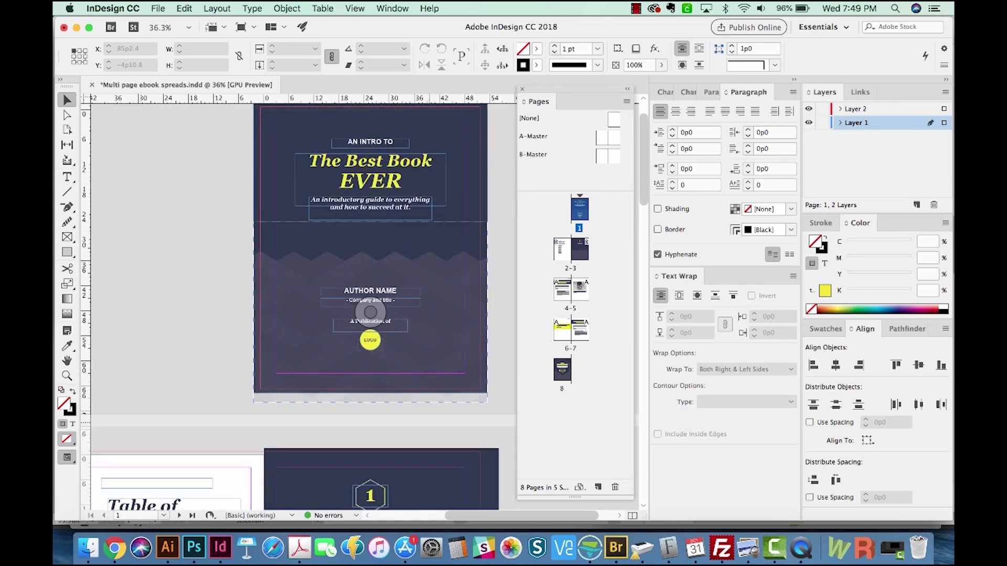
scroll(370, 313, down, 5)
scroll(370, 312, left, 2)
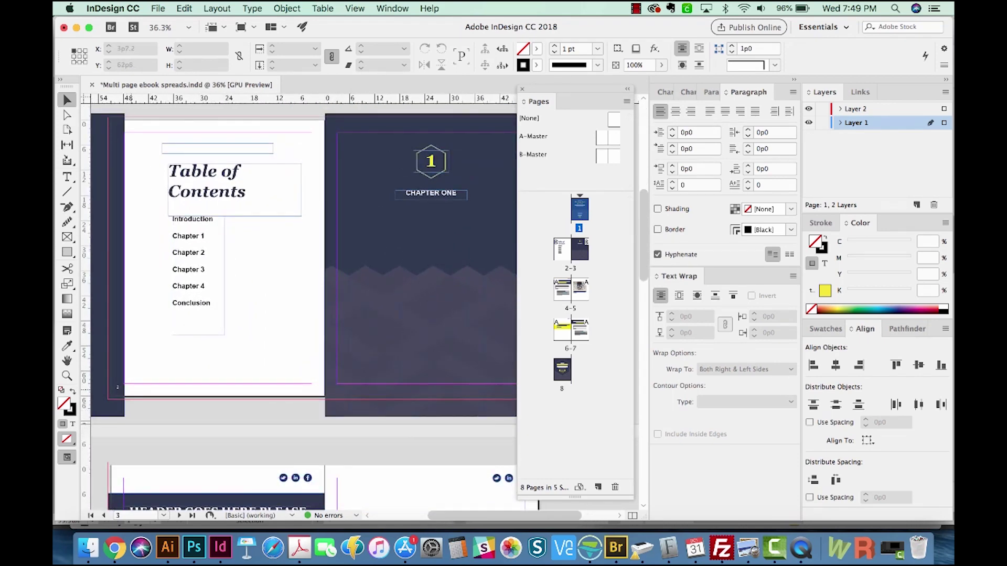
scroll(315, 299, down, 1)
scroll(315, 299, down, 3)
scroll(315, 299, down, 2)
scroll(314, 300, right, 1)
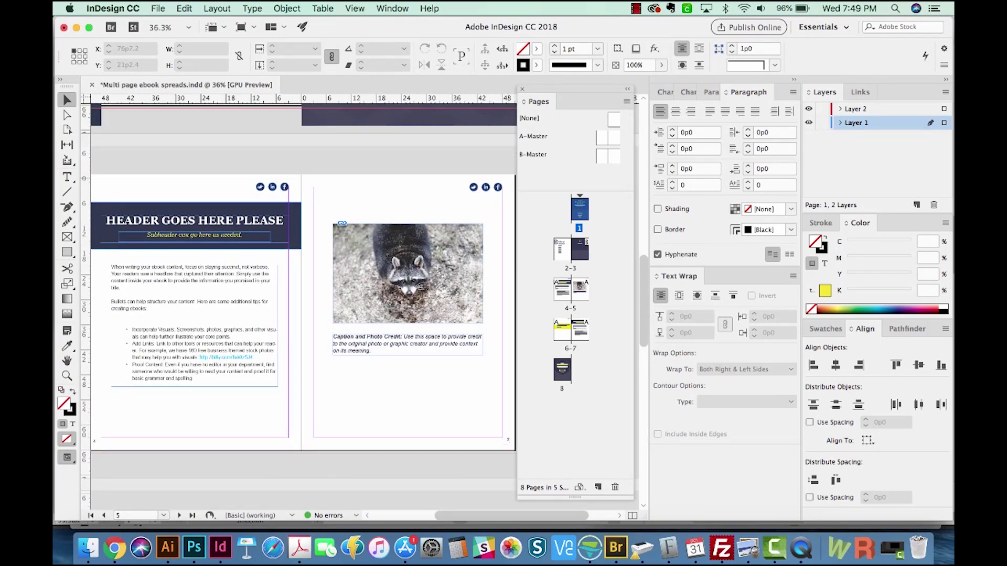
scroll(370, 150, up, 4)
scroll(371, 150, right, 1)
scroll(370, 151, down, 2)
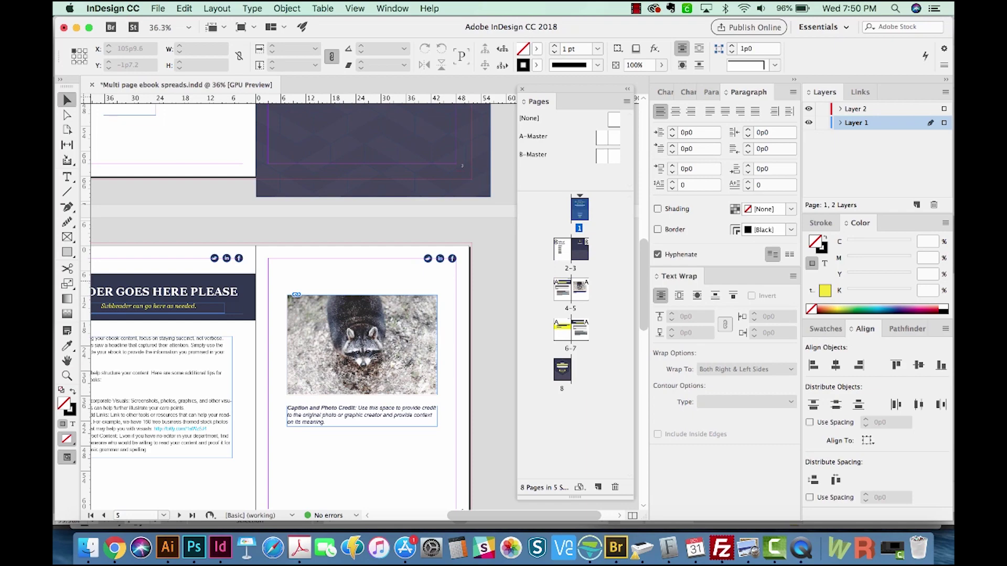
scroll(299, 307, down, 3)
scroll(299, 307, down, 1)
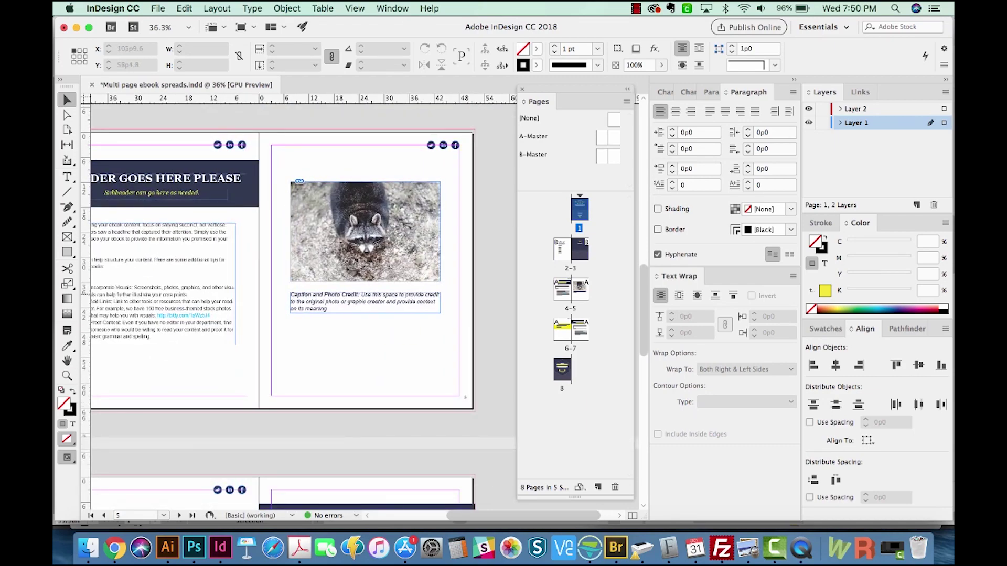
scroll(300, 307, down, 1)
scroll(299, 307, down, 3)
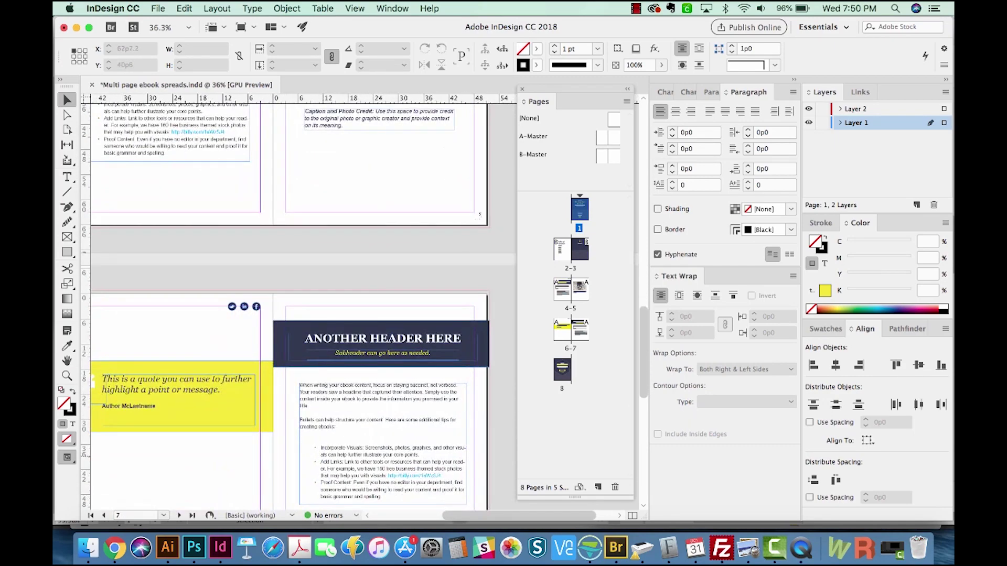
scroll(299, 306, down, 3)
scroll(299, 307, down, 2)
scroll(300, 306, left, 1)
scroll(299, 307, down, 1)
scroll(300, 307, left, 1)
scroll(299, 307, down, 3)
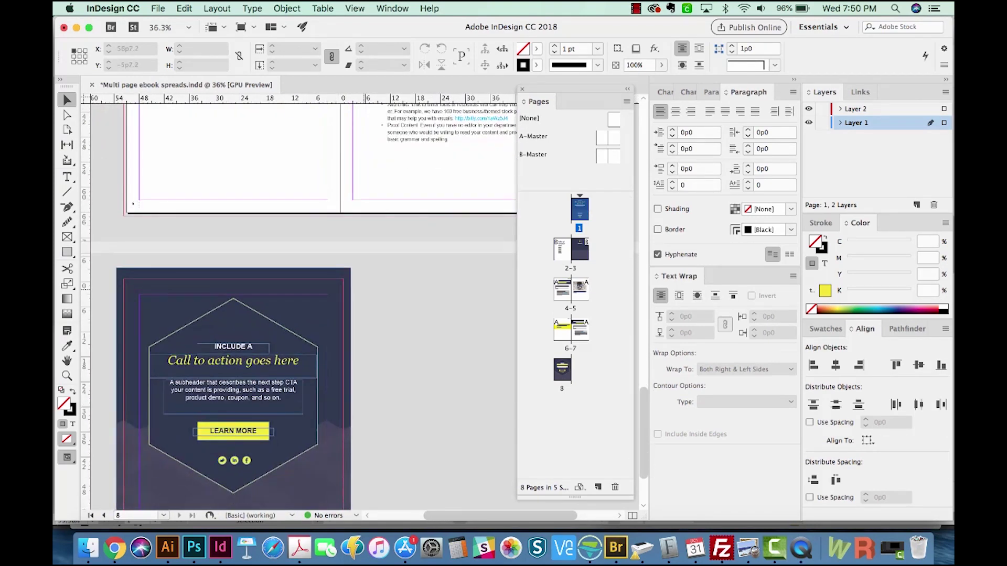
scroll(299, 307, down, 1)
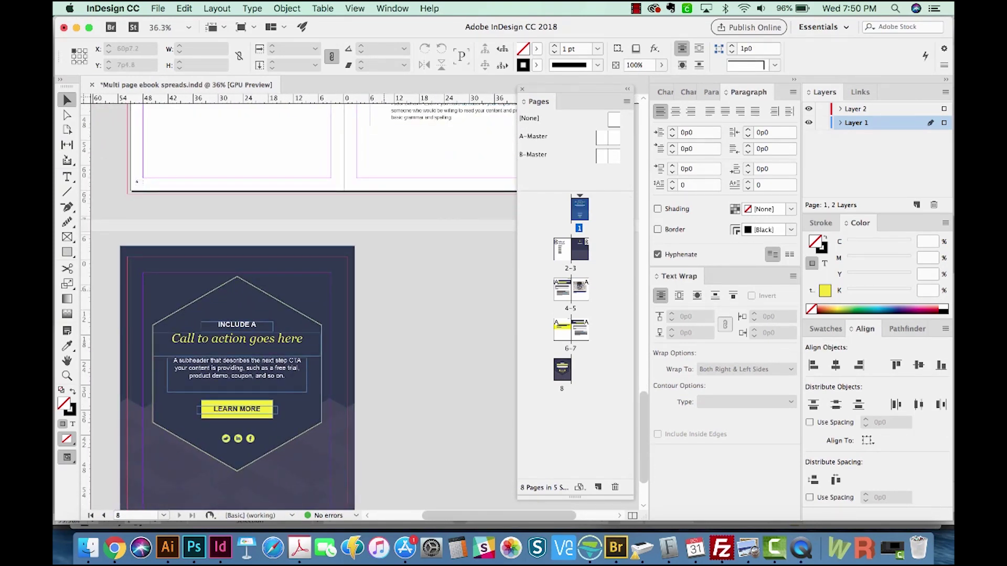
scroll(299, 307, down, 1)
scroll(300, 307, down, 1)
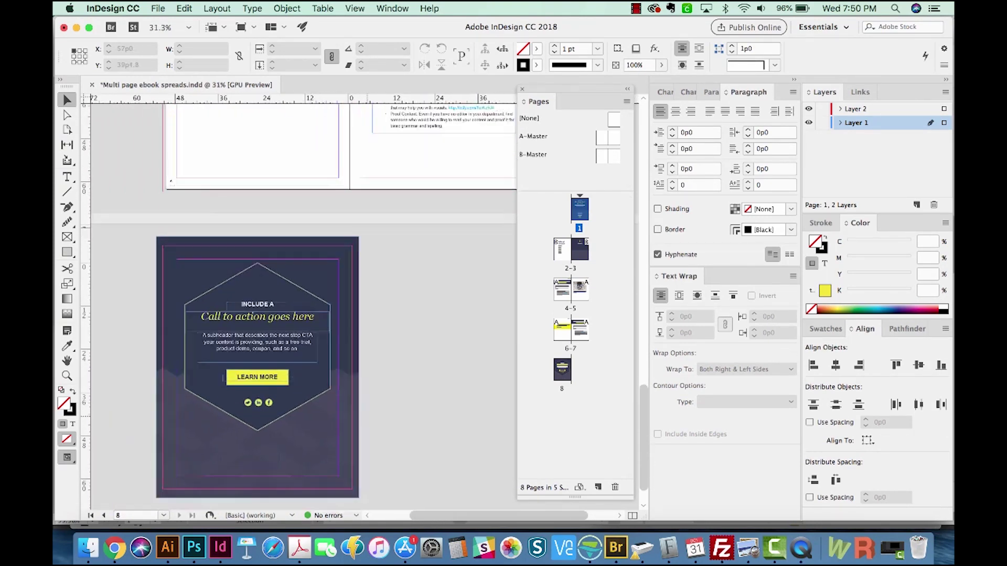
scroll(299, 307, down, 1)
scroll(299, 307, right, 1)
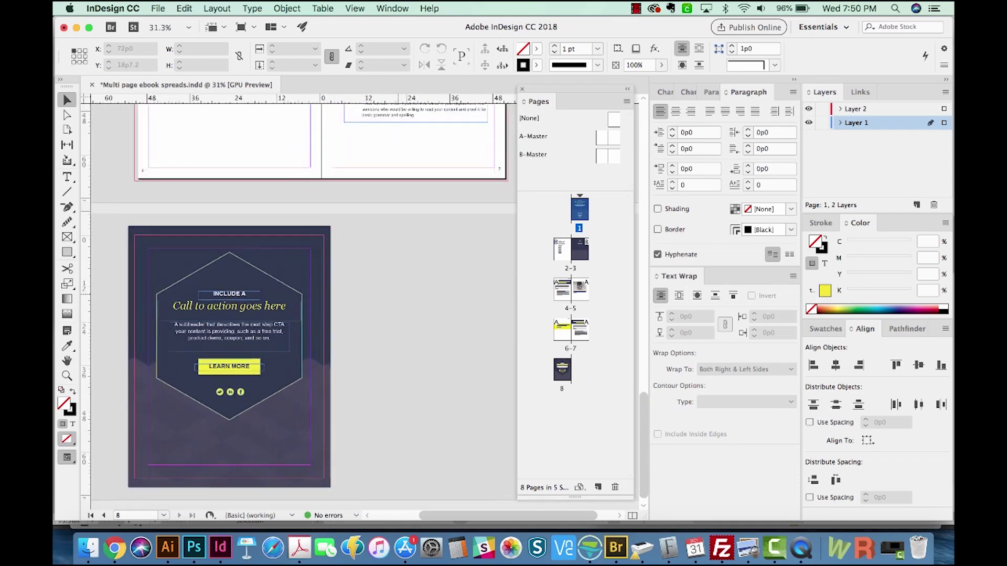
scroll(299, 307, right, 1)
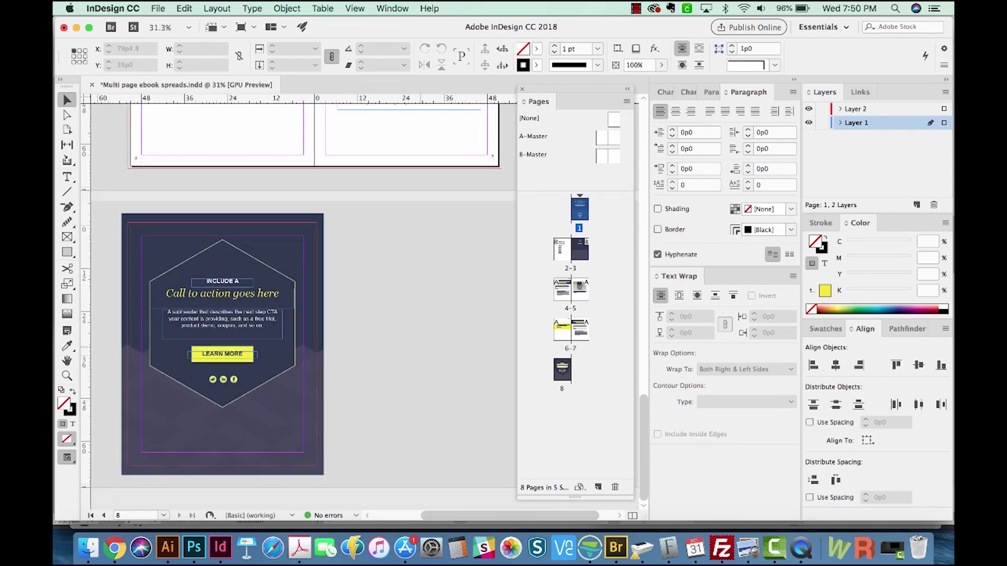
Export 'Multi page ebook spreads' as a High Quality Print PDF in spreads, then select it in Finder
click(158, 8)
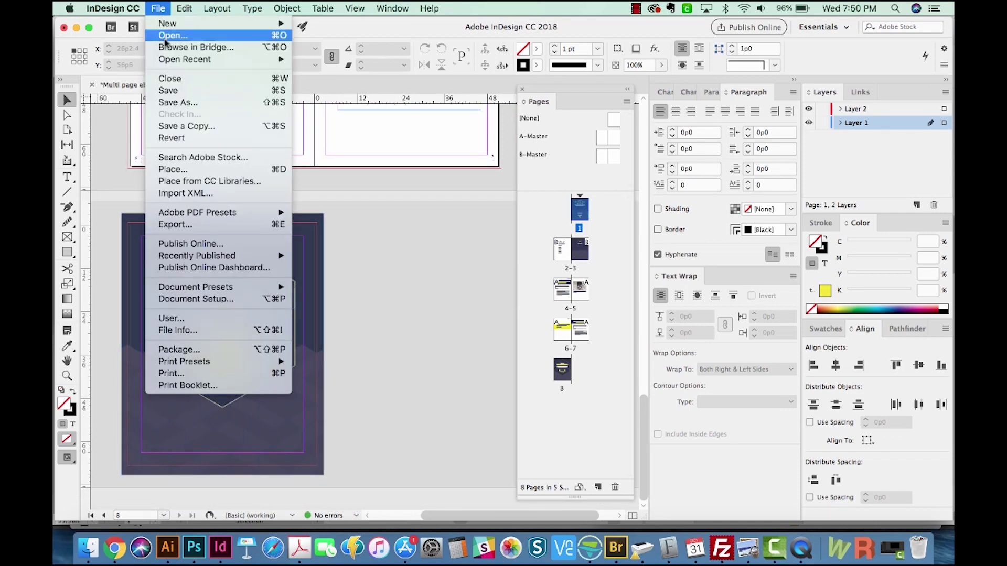
click(221, 226)
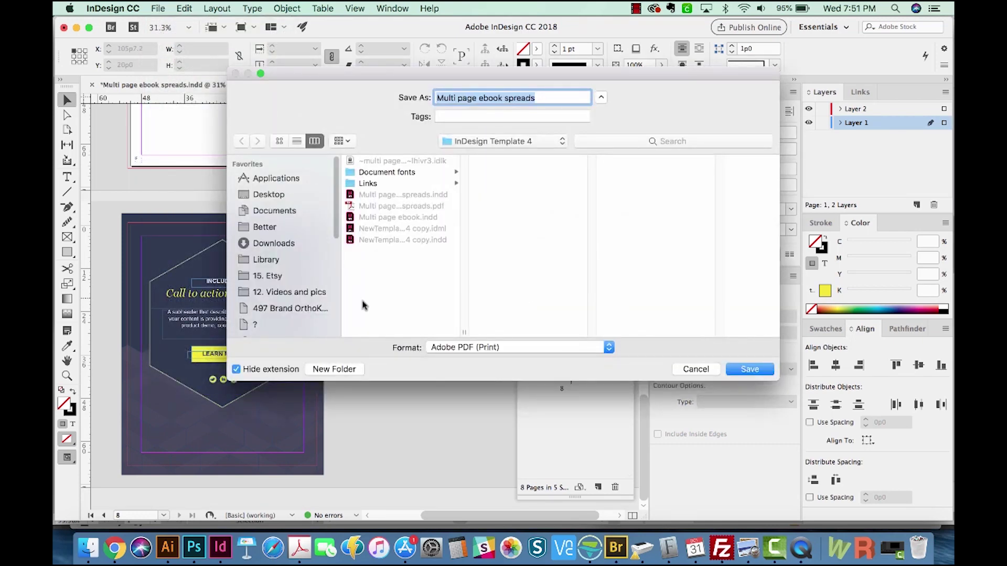
key(Return)
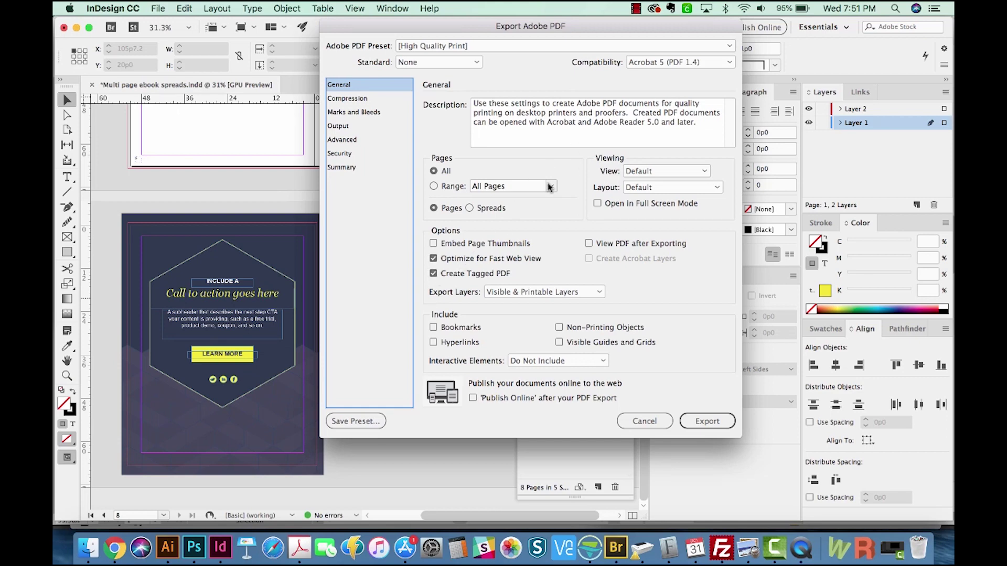
click(471, 209)
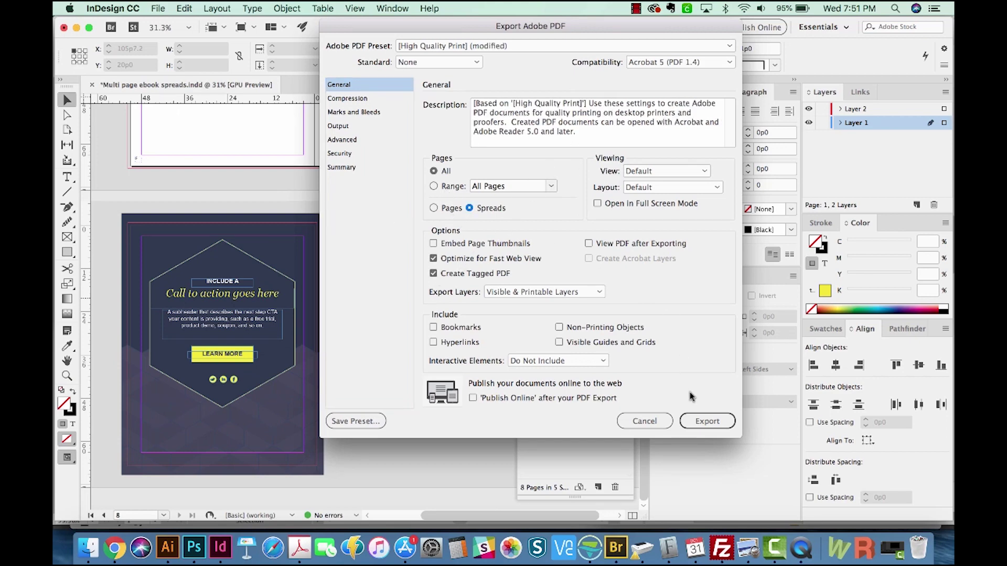
click(707, 421)
click(398, 153)
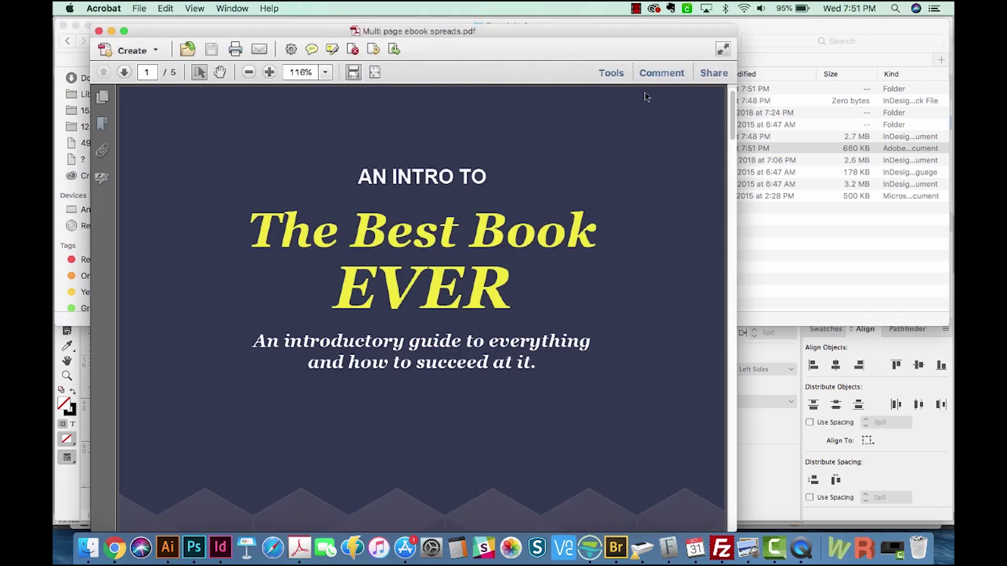
Zoom out on the spreads PDF in Acrobat, page through to page 5, and close it
key(super+0)
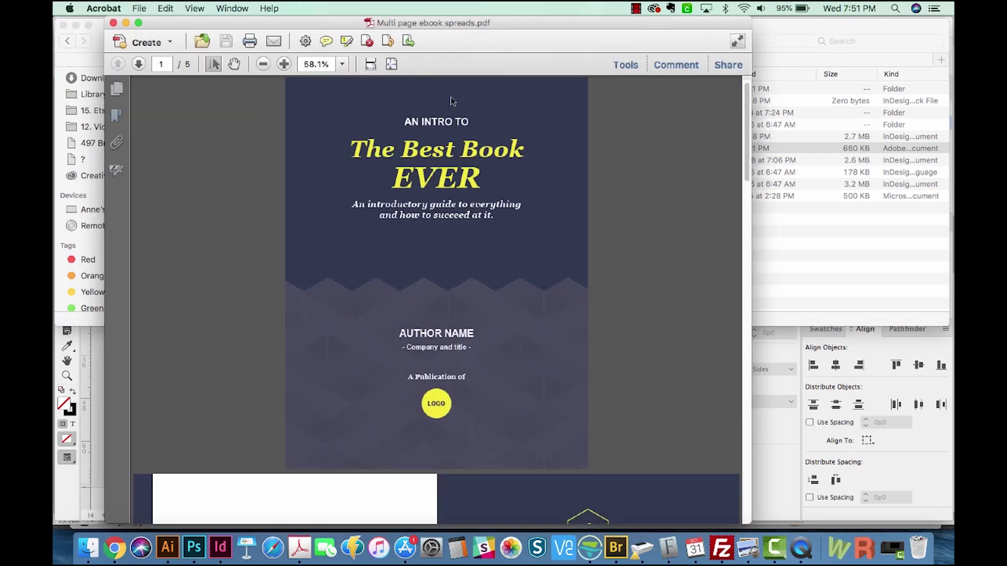
mouse_move(746, 118)
mouse_down()
mouse_move(707, 459)
mouse_move(748, 446)
mouse_move(750, 472)
mouse_up()
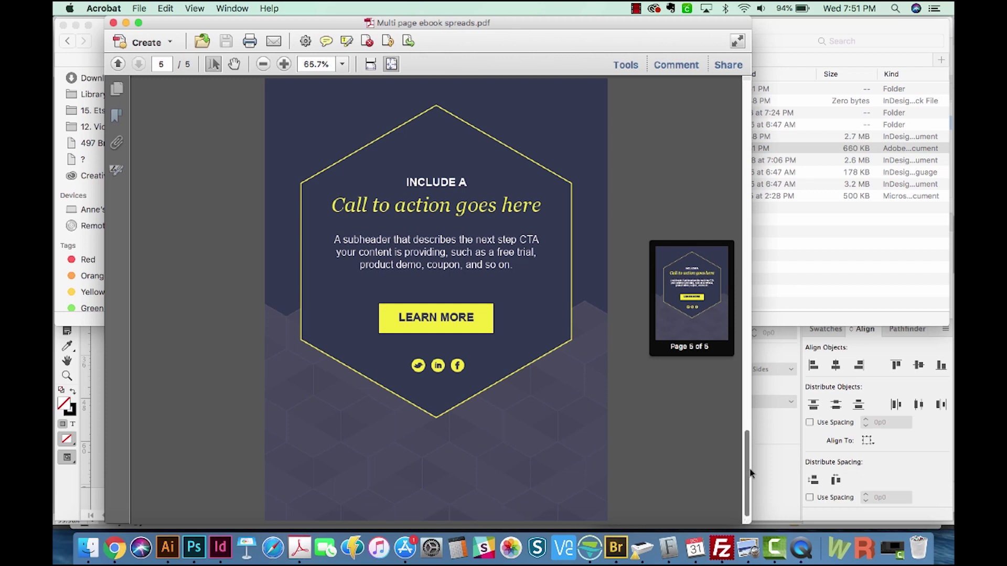
drag(751, 472, 750, 469)
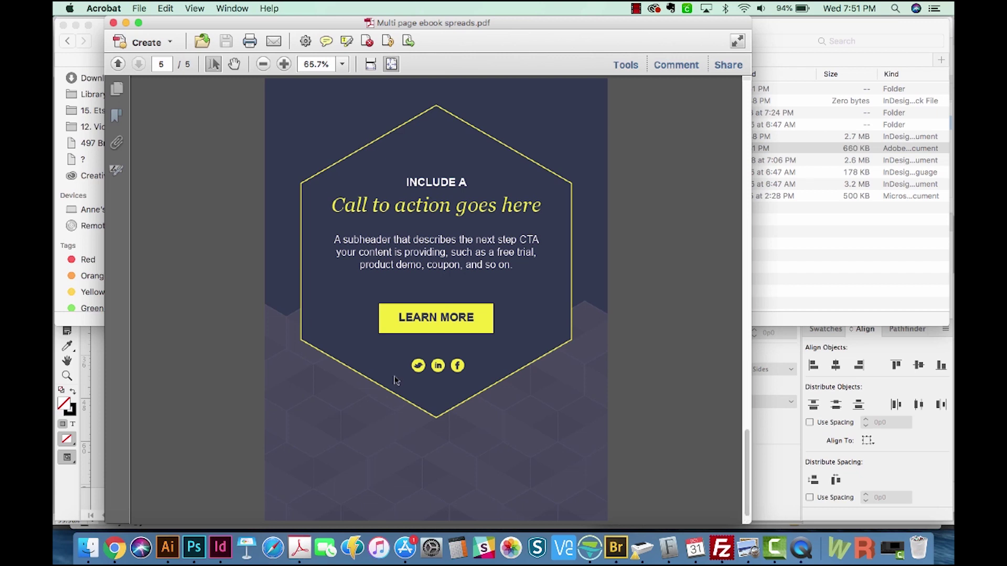
click(113, 25)
Back in InDesign, uncheck Facing Pages in Document Setup and apply it
click(397, 413)
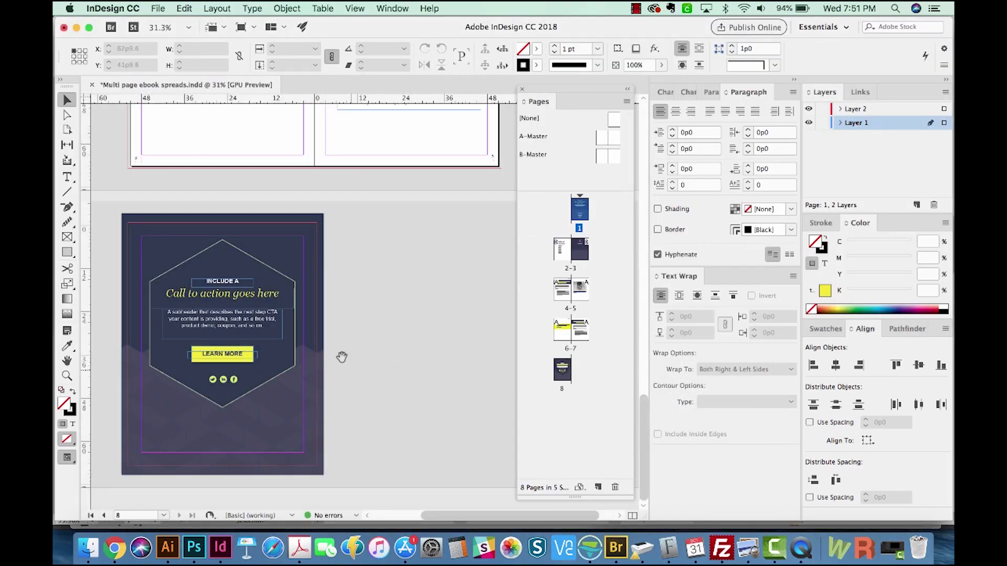
scroll(362, 325, up, 3)
scroll(376, 440, up, 2)
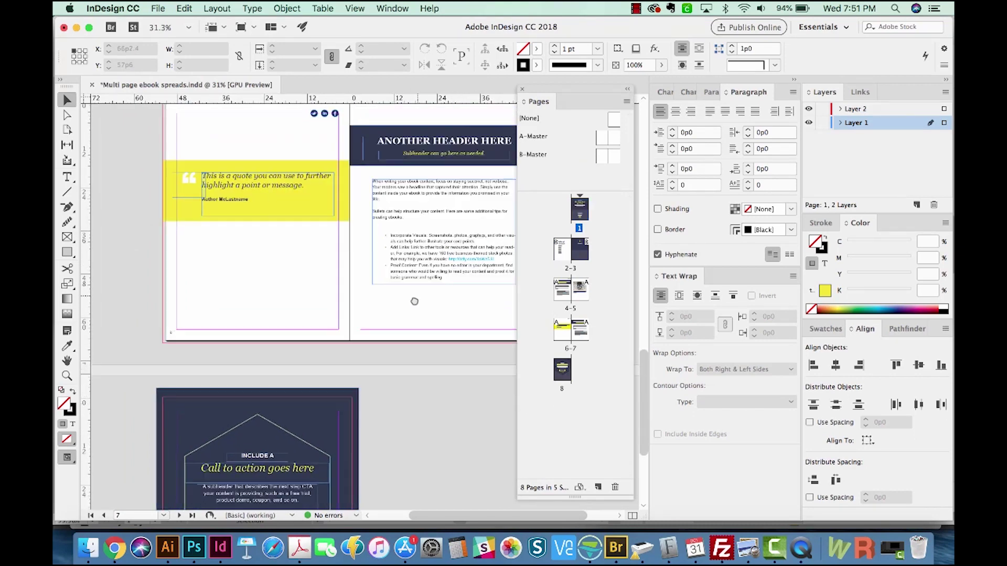
scroll(412, 299, up, 2)
scroll(411, 299, right, 2)
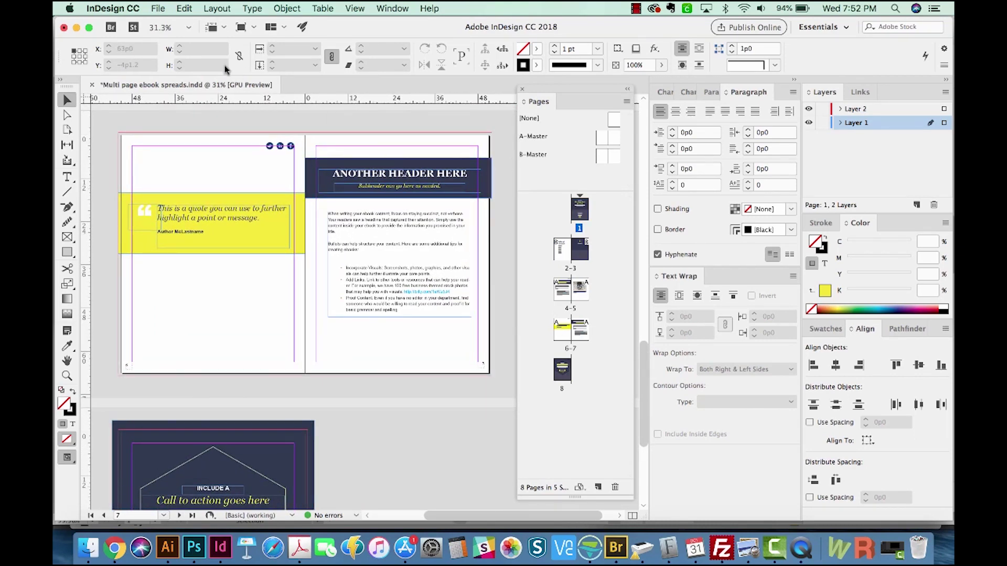
click(161, 8)
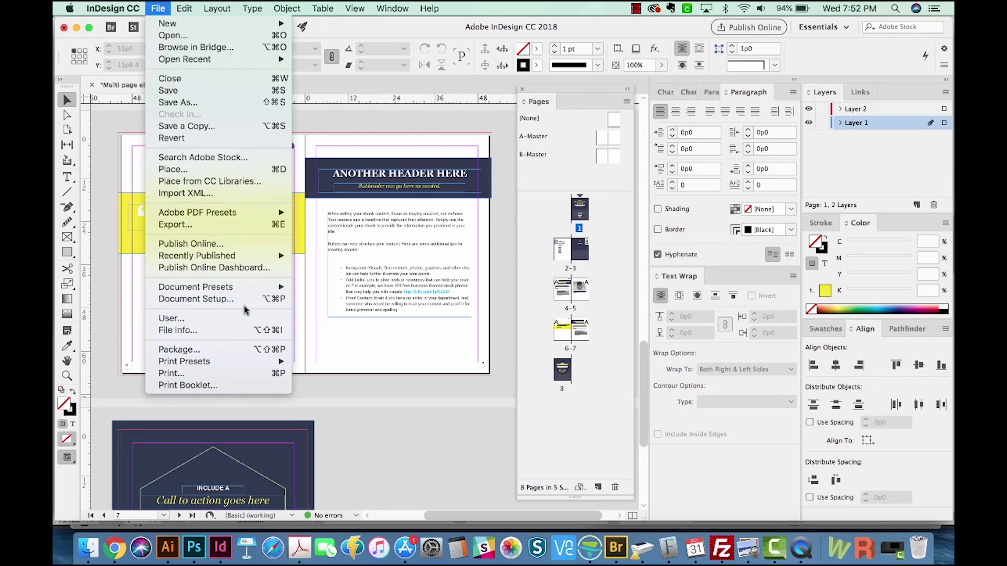
click(196, 299)
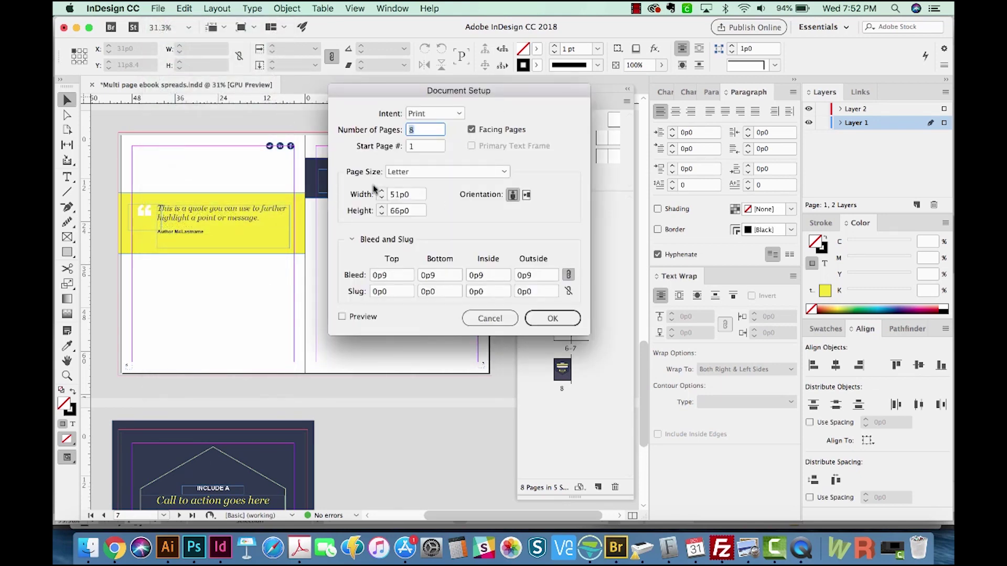
click(471, 129)
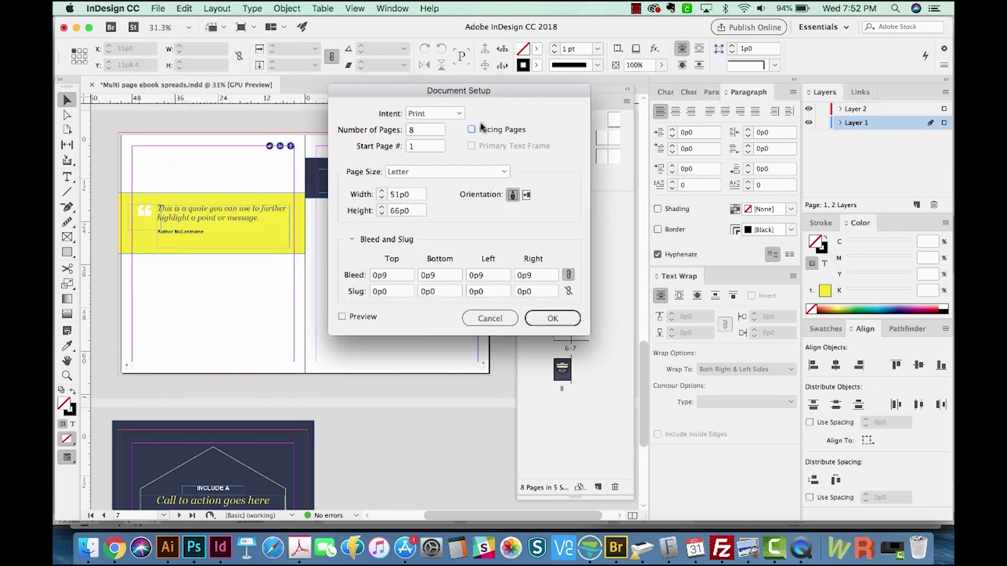
click(547, 325)
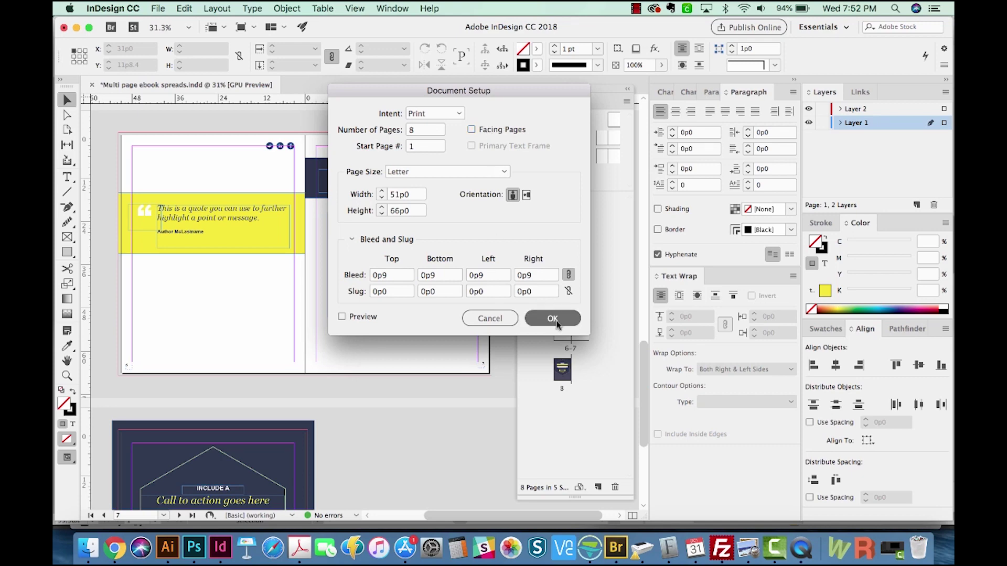
scroll(425, 450, down, 10)
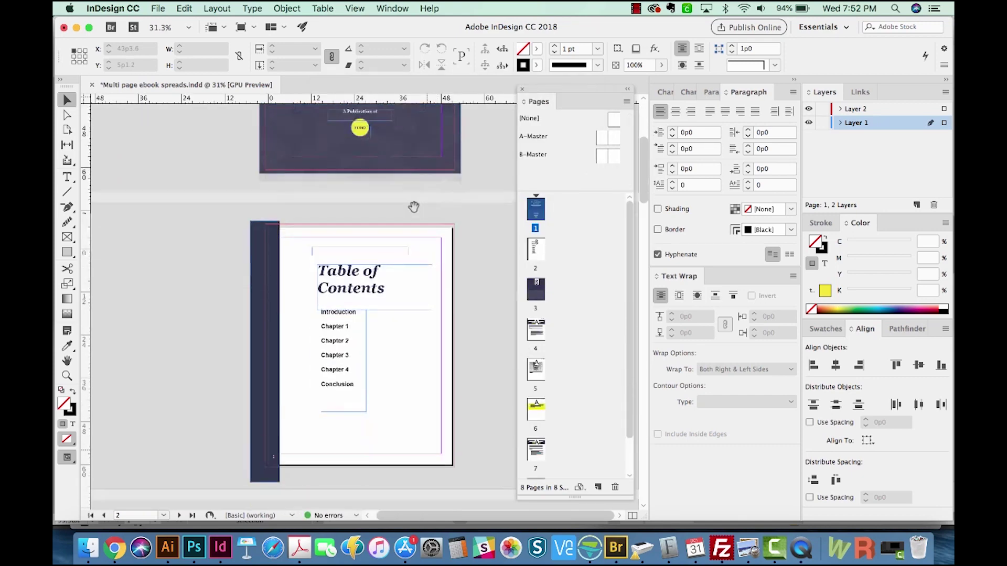
Zoom in on the Table of Contents page and undo back to facing-page spreads
drag(360, 363, 340, 443)
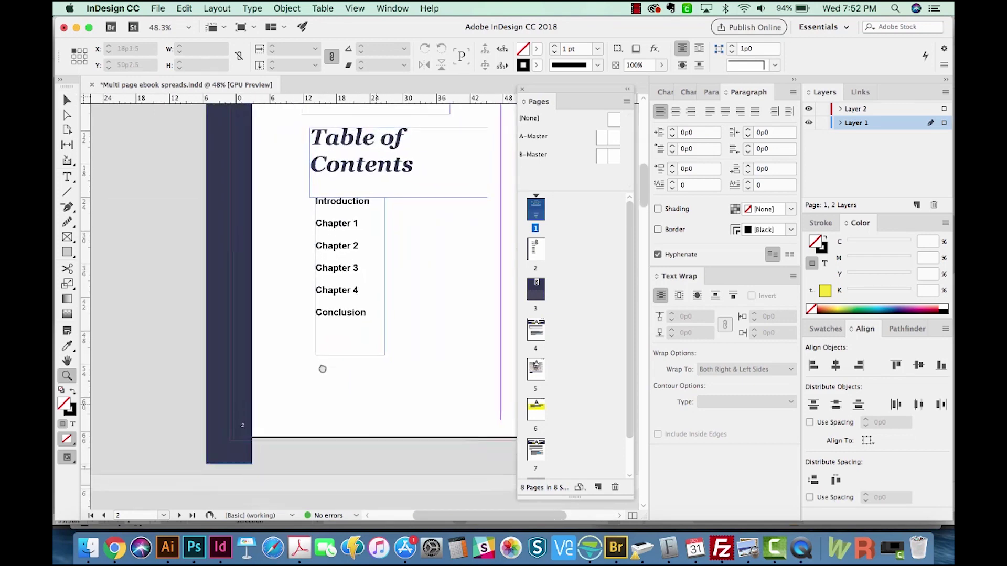
scroll(340, 444, down, 5)
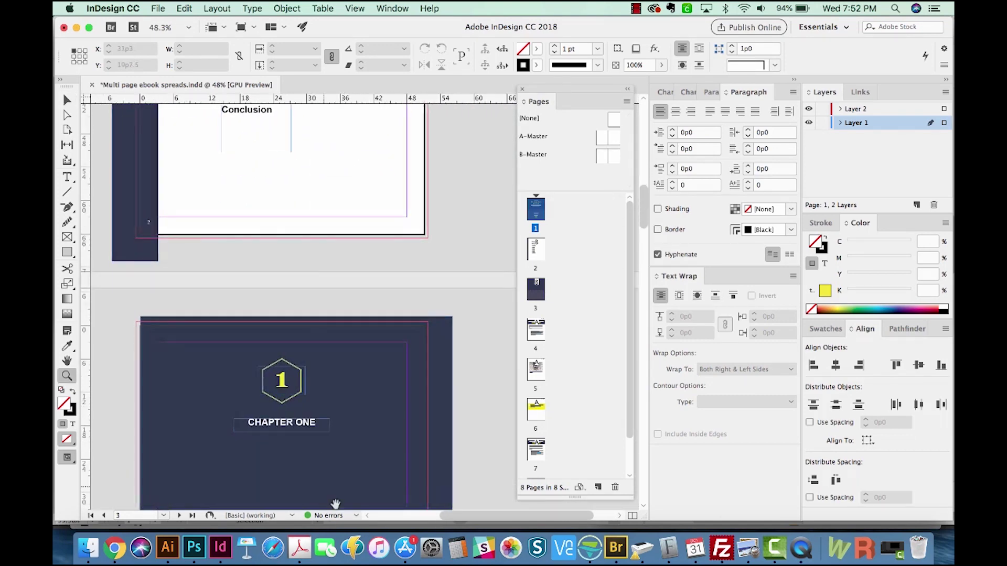
scroll(327, 491, down, 5)
scroll(346, 373, down, 1)
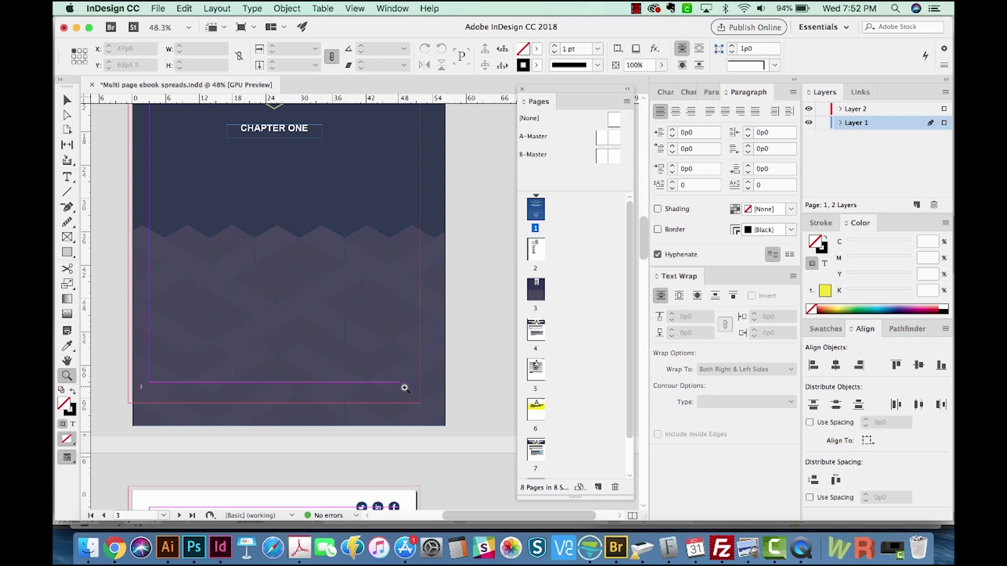
scroll(312, 440, down, 5)
scroll(394, 409, left, 2)
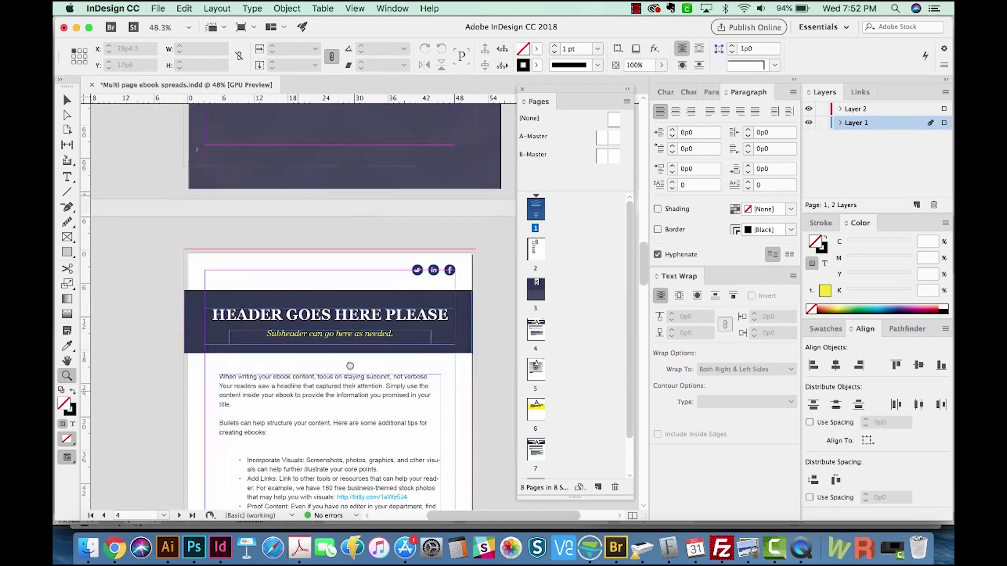
key(super+z)
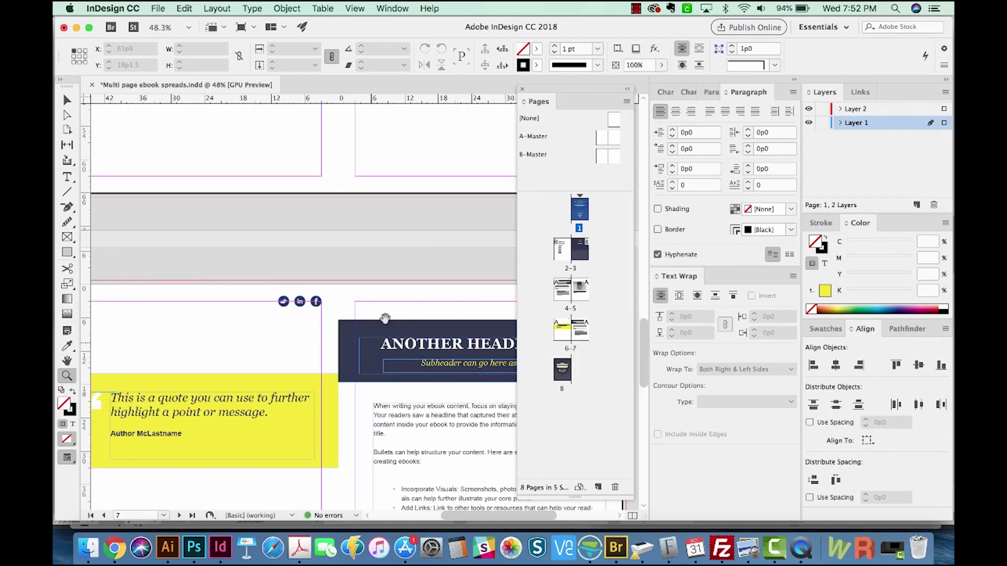
scroll(315, 397, down, 5)
scroll(322, 337, down, 5)
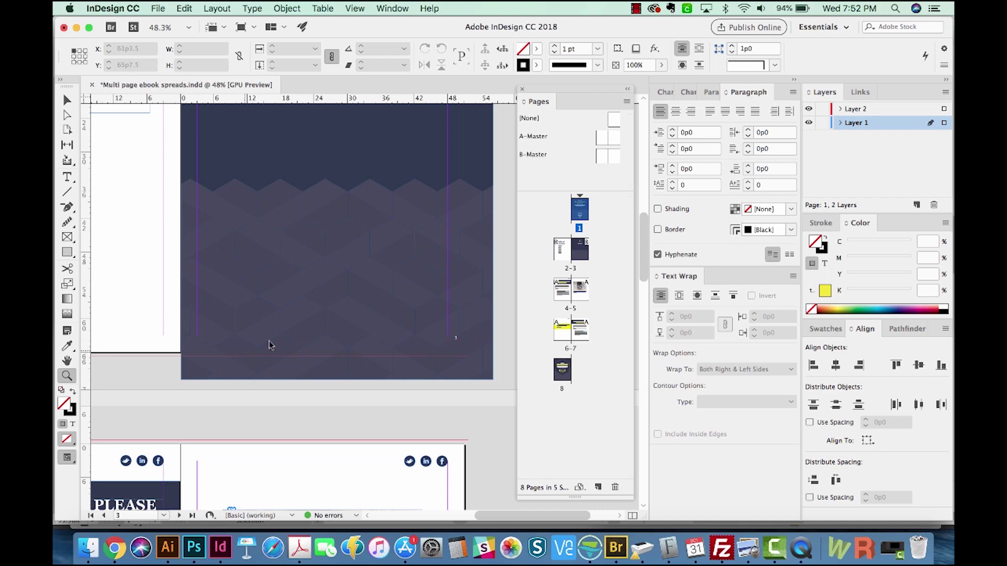
scroll(341, 308, up, 5)
scroll(341, 308, down, 2)
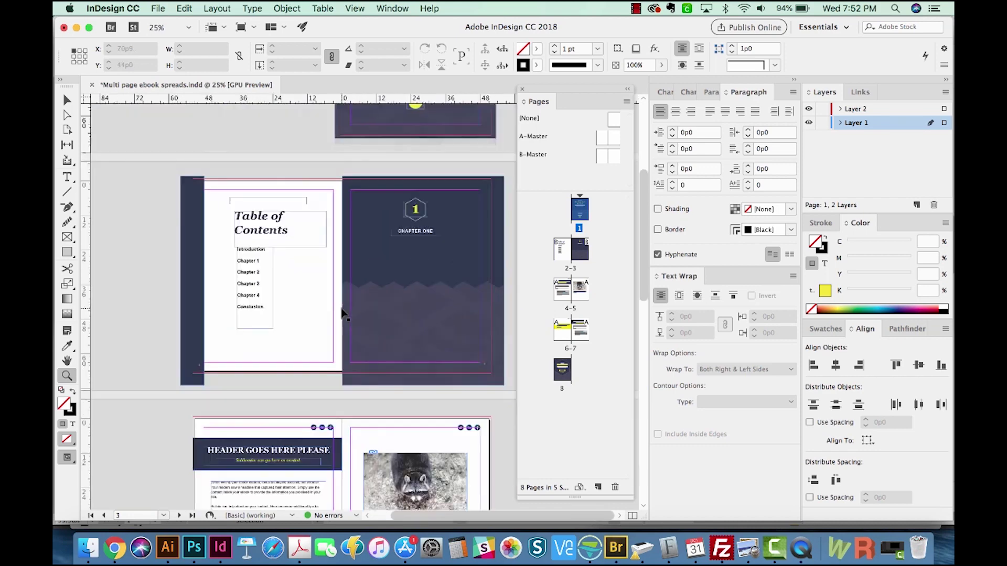
scroll(341, 308, down, 2)
scroll(397, 347, up, 2)
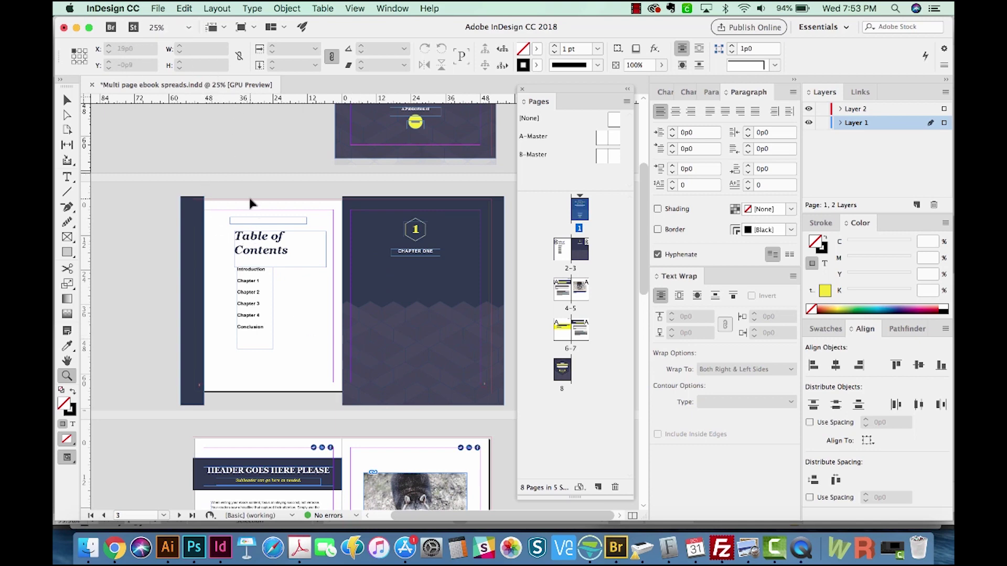
Save a copy named 'Multi page ebook single pages' and open the Pages panel menu
key(super+shift+s)
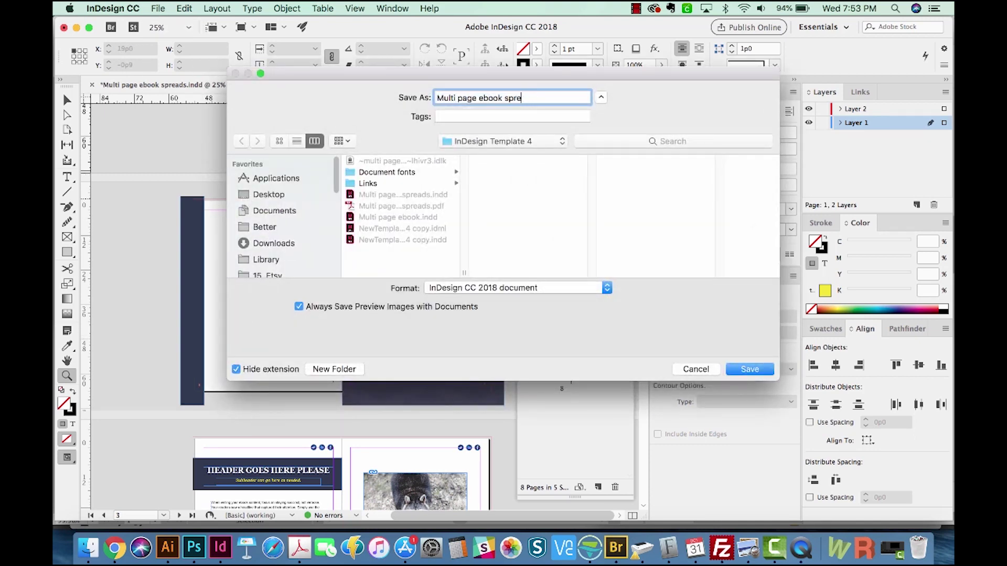
click(748, 369)
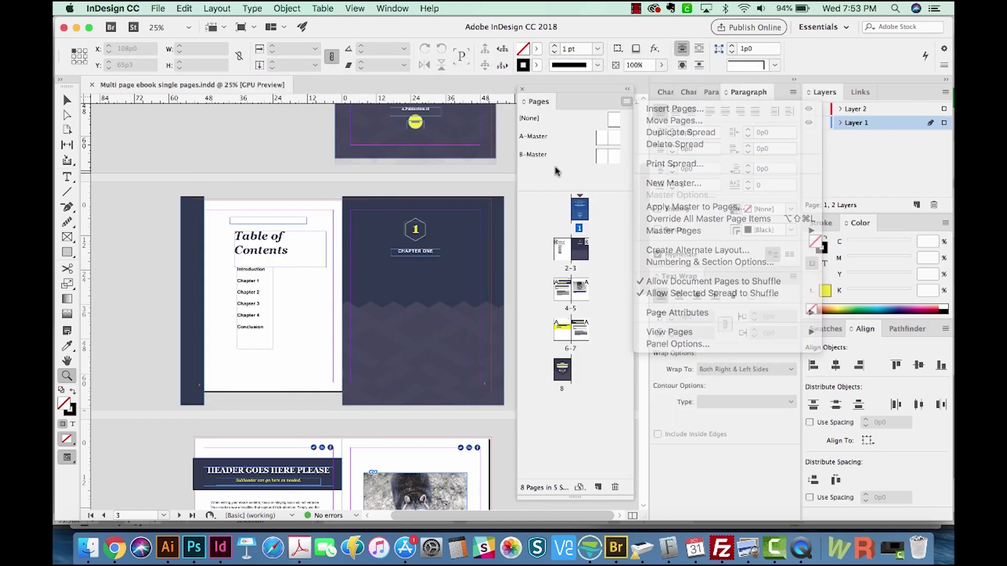
click(625, 102)
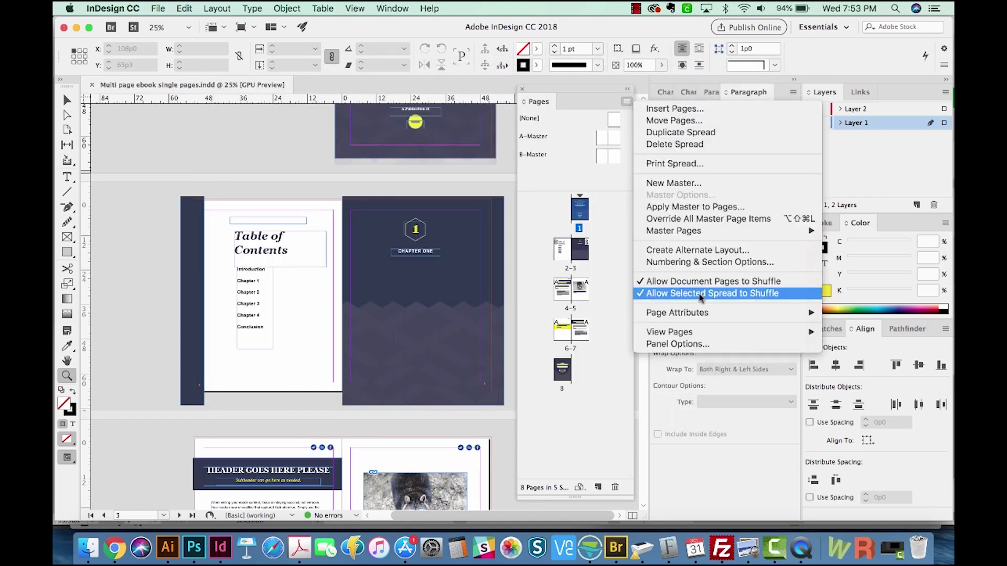
Disable Allow Document Pages to Shuffle and drag pages 3 and 5 into their own spreads
click(767, 282)
double_click(579, 209)
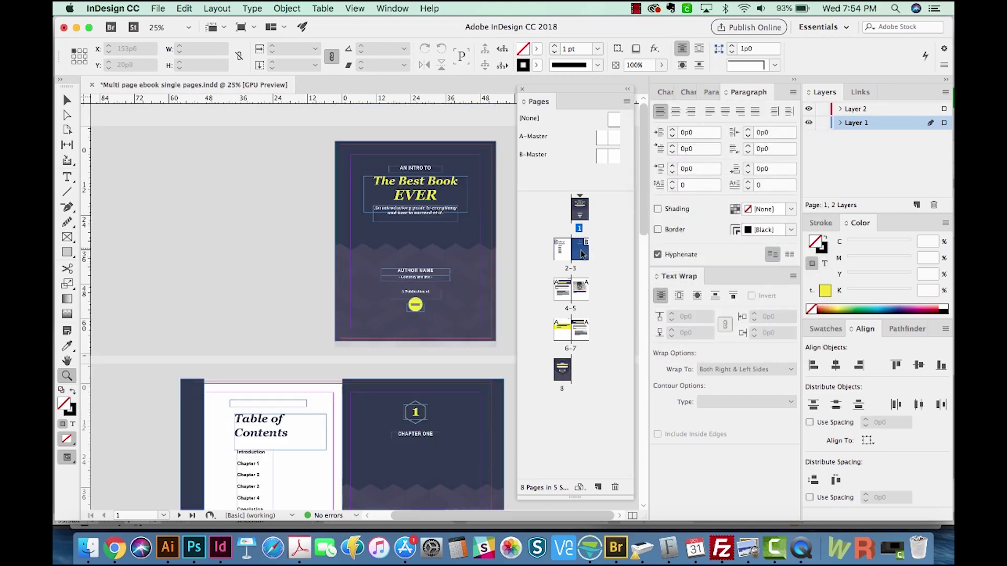
drag(580, 254, 588, 250)
drag(595, 251, 595, 250)
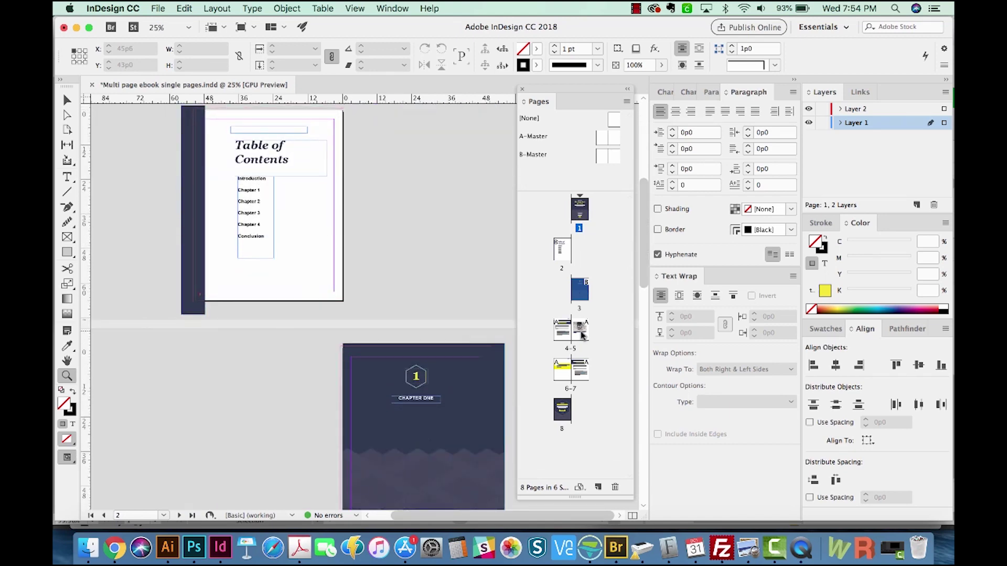
mouse_move(582, 336)
mouse_down()
mouse_move(595, 337)
mouse_move(596, 418)
mouse_up()
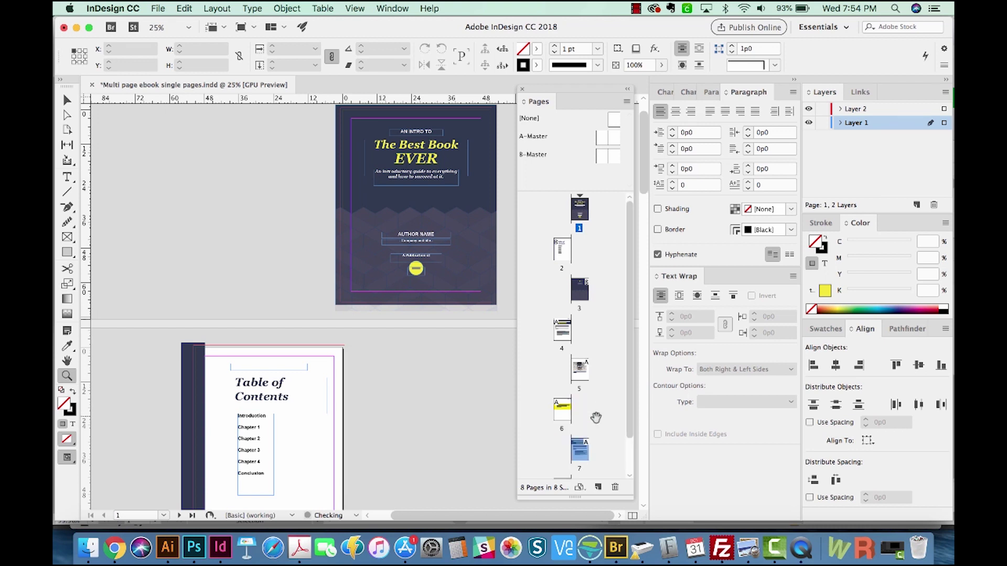
scroll(633, 312, down, 2)
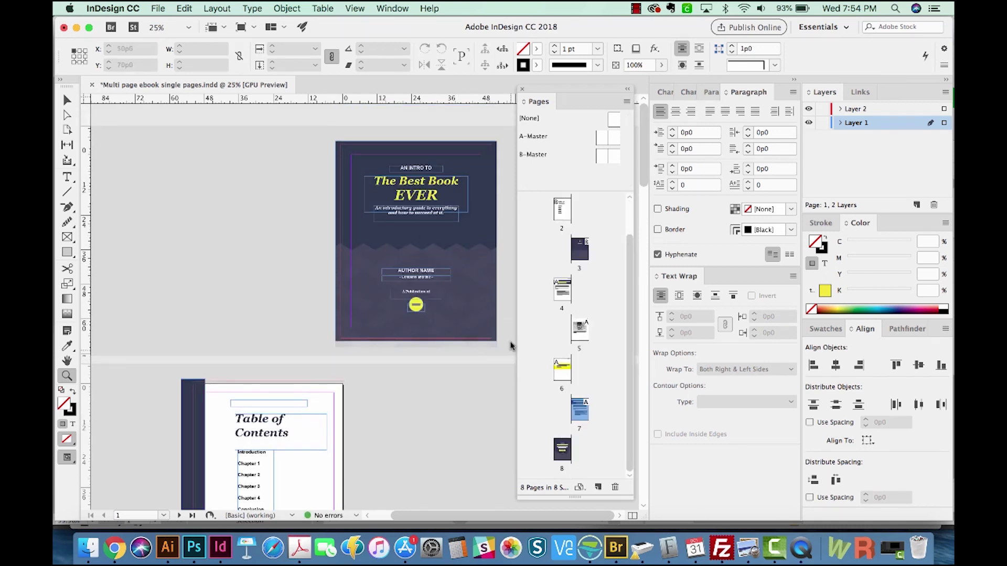
drag(635, 159, 617, 260)
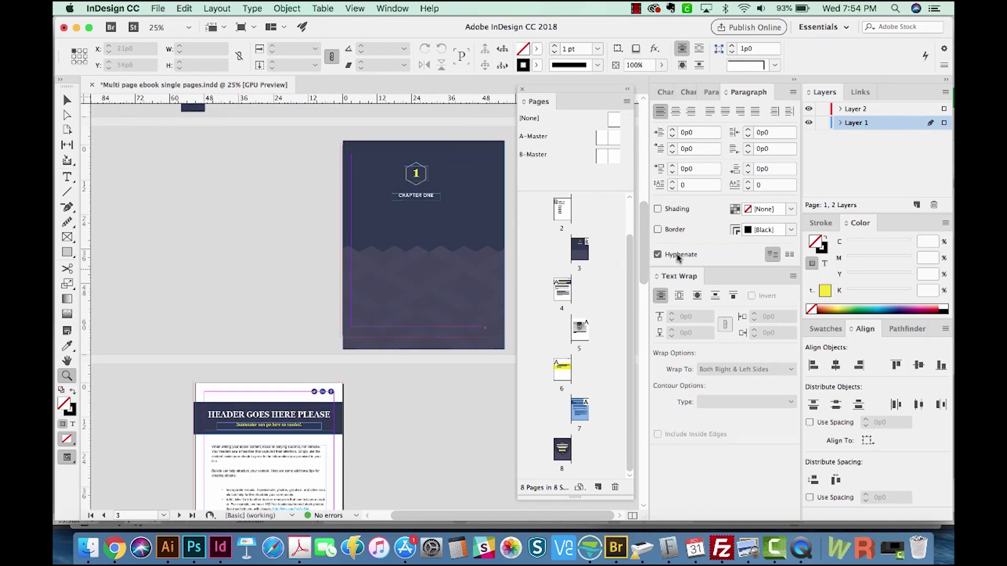
key(shift+Page_Up)
Zoom in on page 2's dark strip, back out to the contents page, then onto the cover
drag(242, 307, 184, 344)
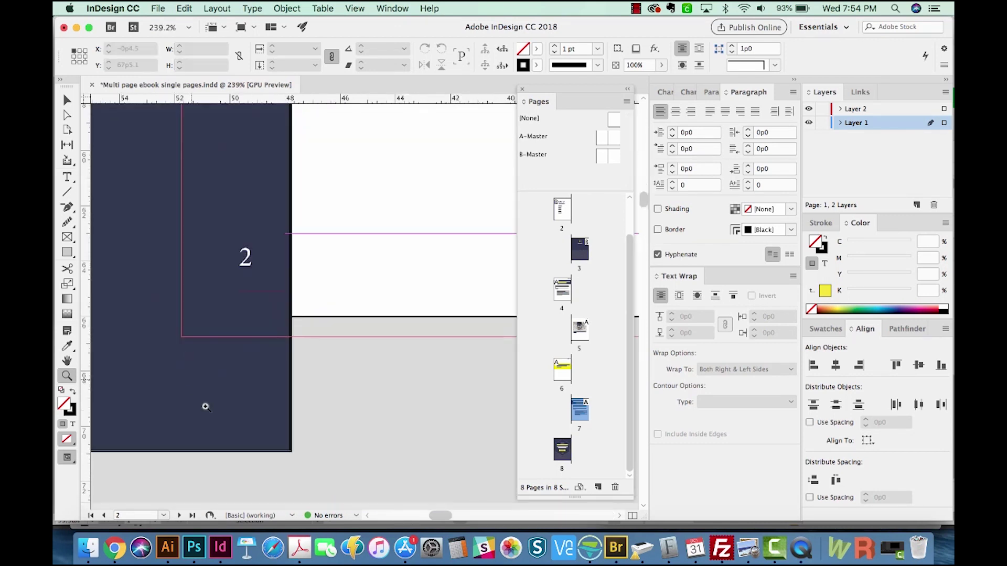
alt+click(231, 184)
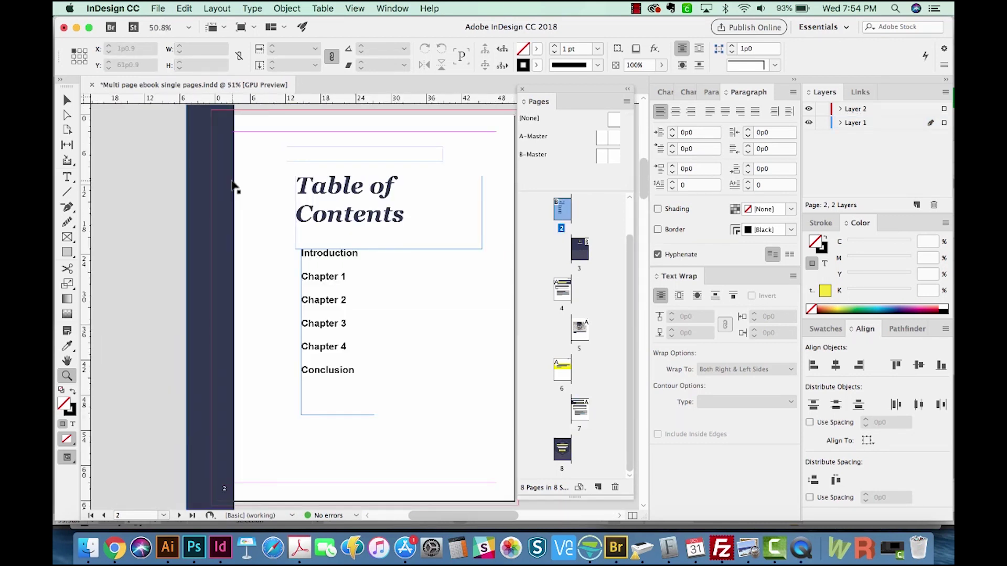
scroll(286, 158, down, 5)
scroll(286, 158, down, 5)
scroll(300, 221, right, 3)
scroll(312, 315, down, 5)
scroll(312, 346, right, 3)
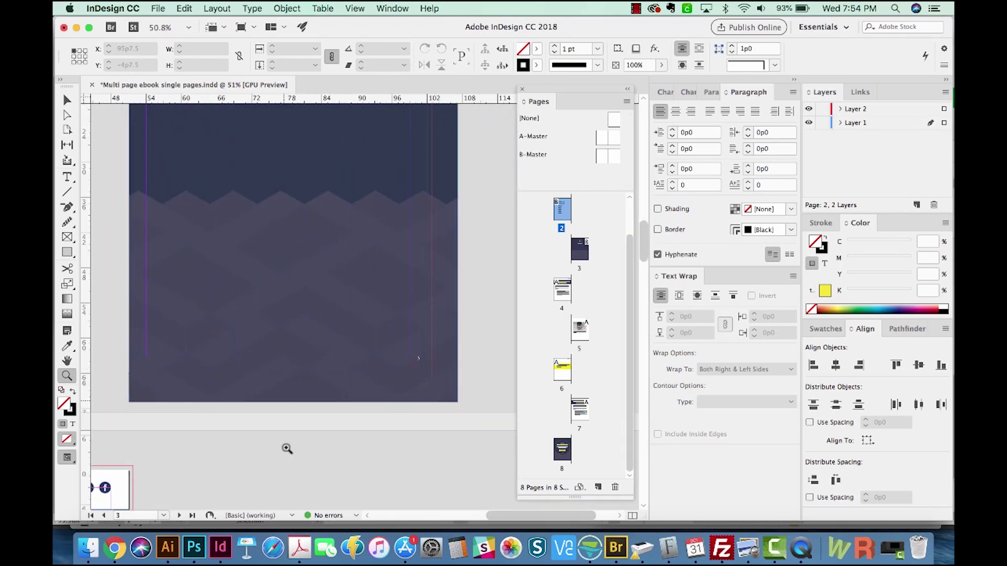
scroll(286, 449, down, 5)
scroll(402, 272, left, 5)
scroll(413, 339, down, 5)
scroll(377, 271, up, 2)
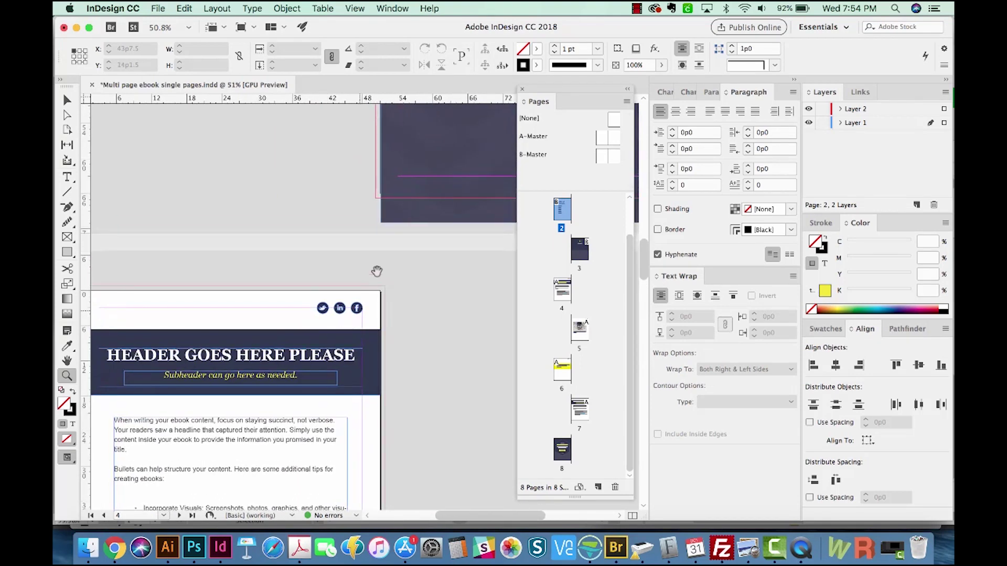
scroll(377, 270, up, 10)
scroll(360, 220, right, 2)
scroll(354, 314, up, 5)
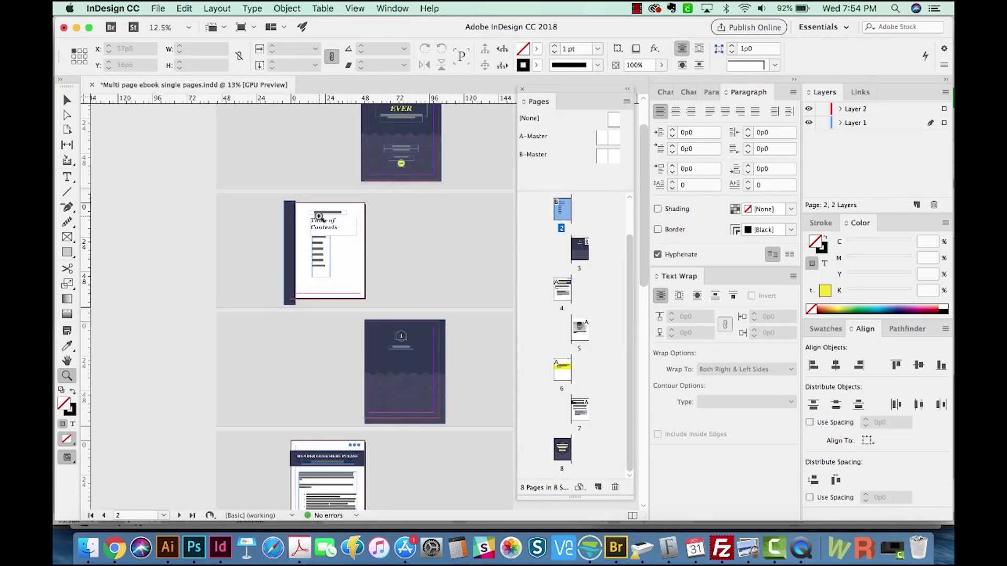
scroll(424, 240, up, 3)
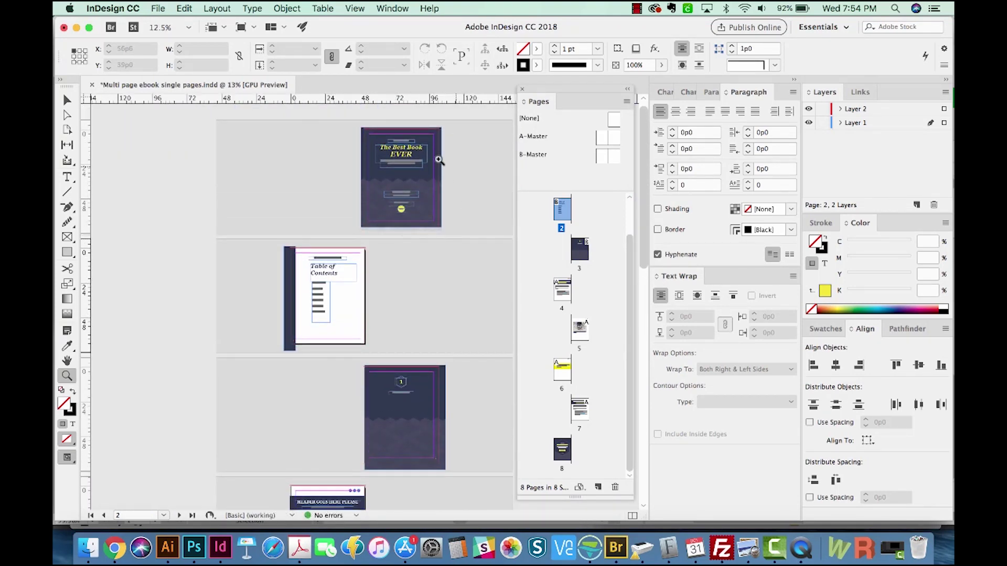
drag(476, 165, 385, 281)
mouse_move(359, 406)
mouse_down()
mouse_move(406, 434)
mouse_move(456, 277)
mouse_up()
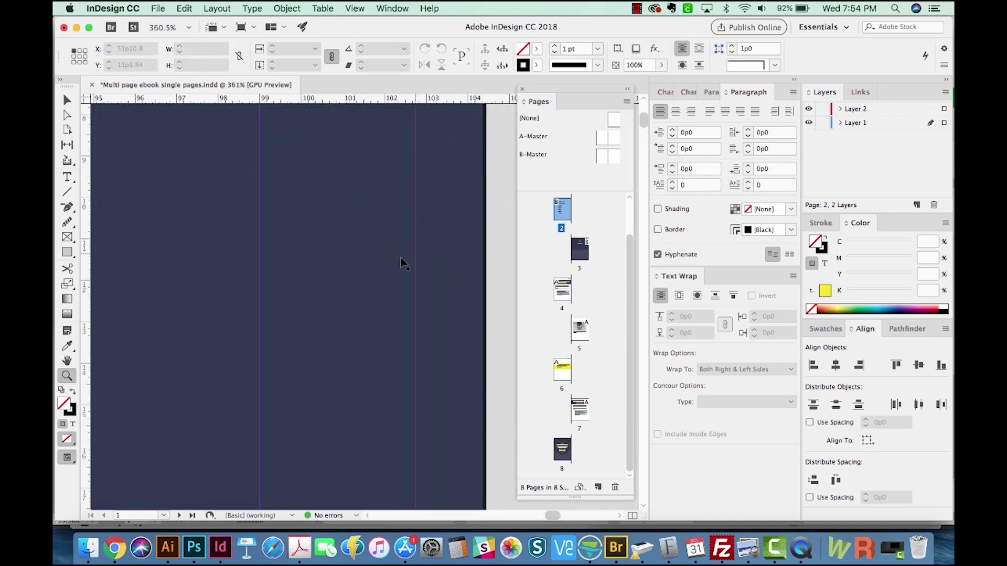
Select the cover's dark background rectangle and fit the cover page in view
key(v)
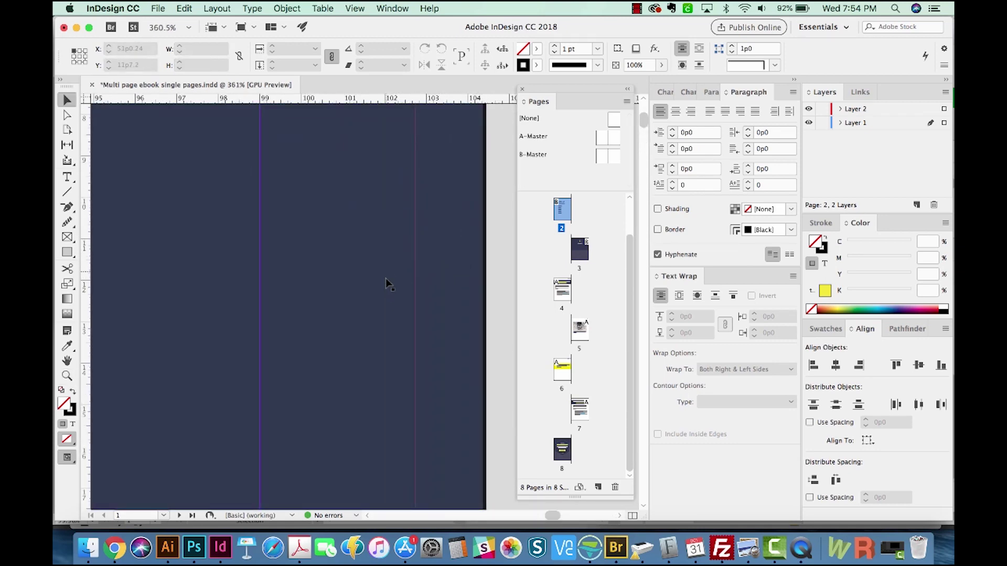
click(415, 290)
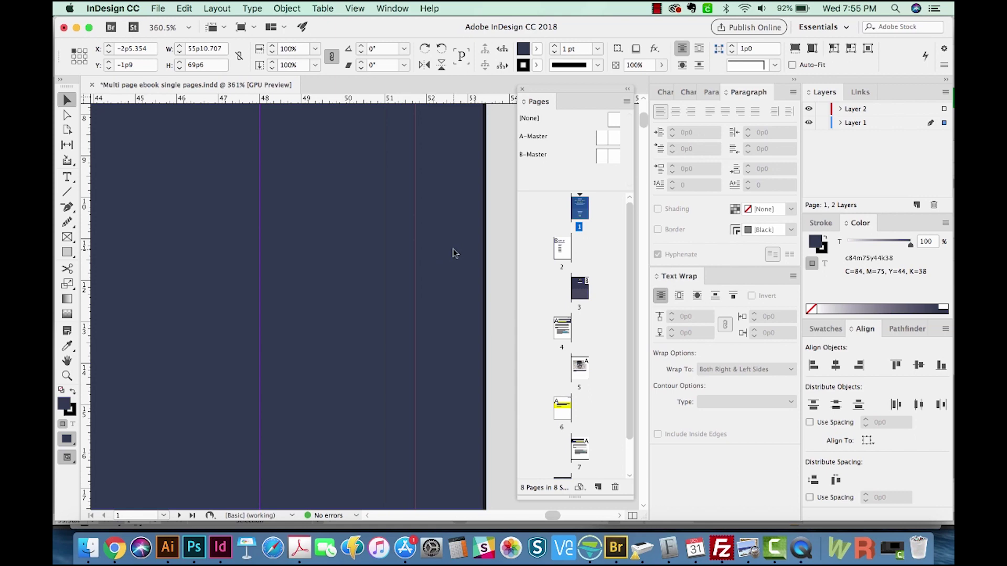
key(super+0)
Zoom in on the Author Name frame, then move the view down through the Table of Contents page
click(364, 368)
key(super+equal)
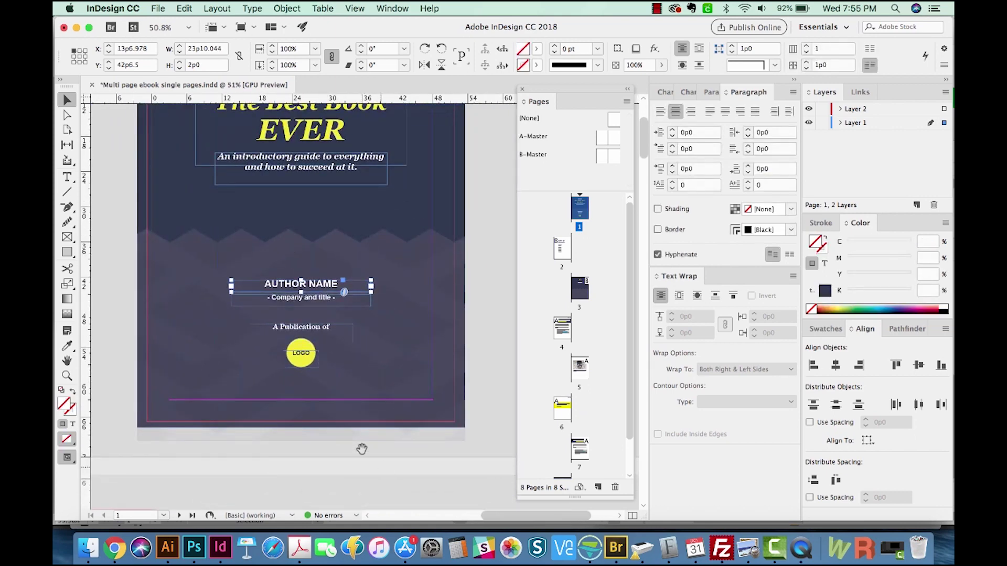
drag(361, 448, 367, 255)
scroll(270, 432, down, 3)
scroll(270, 438, down, 3)
mouse_move(270, 439)
mouse_down()
mouse_move(401, 346)
mouse_move(368, 375)
mouse_up()
drag(220, 226, 219, 334)
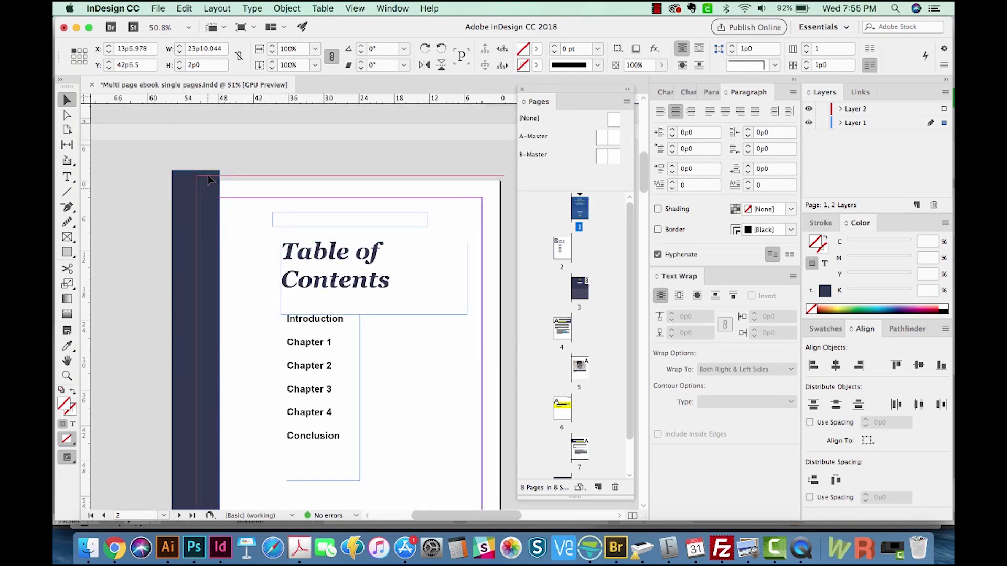
scroll(402, 466, down, 3)
scroll(333, 417, down, 10)
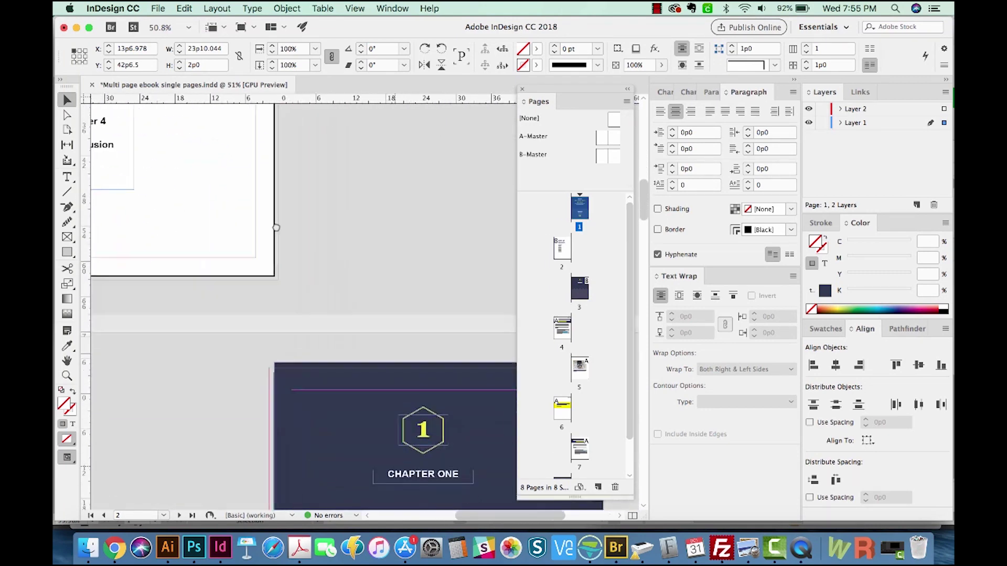
scroll(301, 242, down, 2)
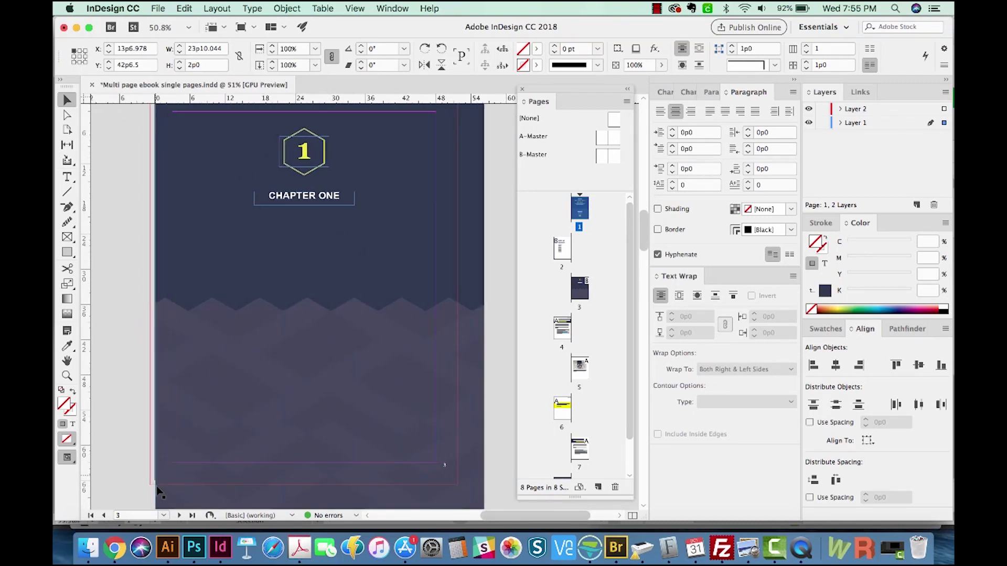
scroll(206, 386, up, 2)
scroll(205, 387, left, 3)
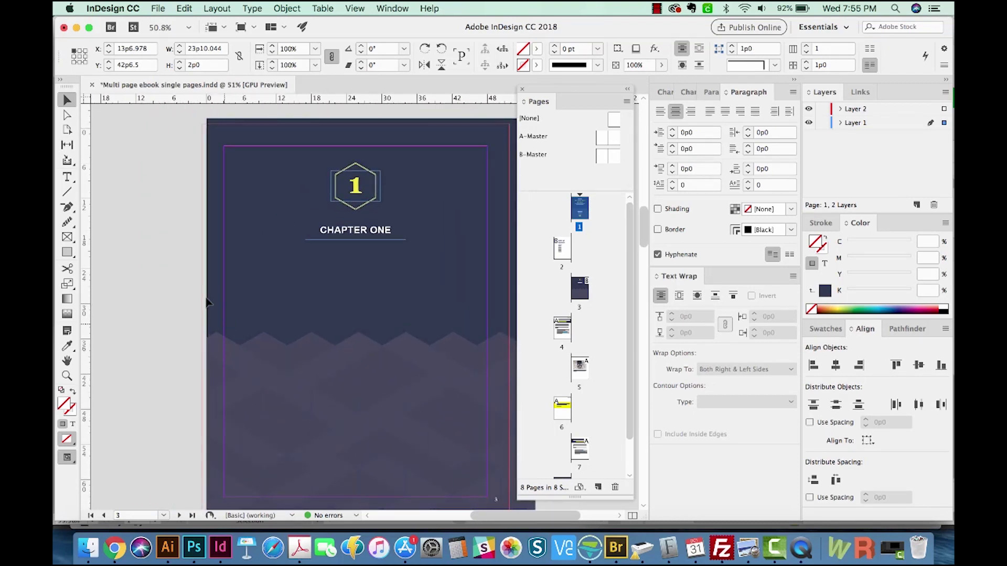
Extend page 3's background frame left edge into the bleed and select its zigzag pattern frame
click(209, 252)
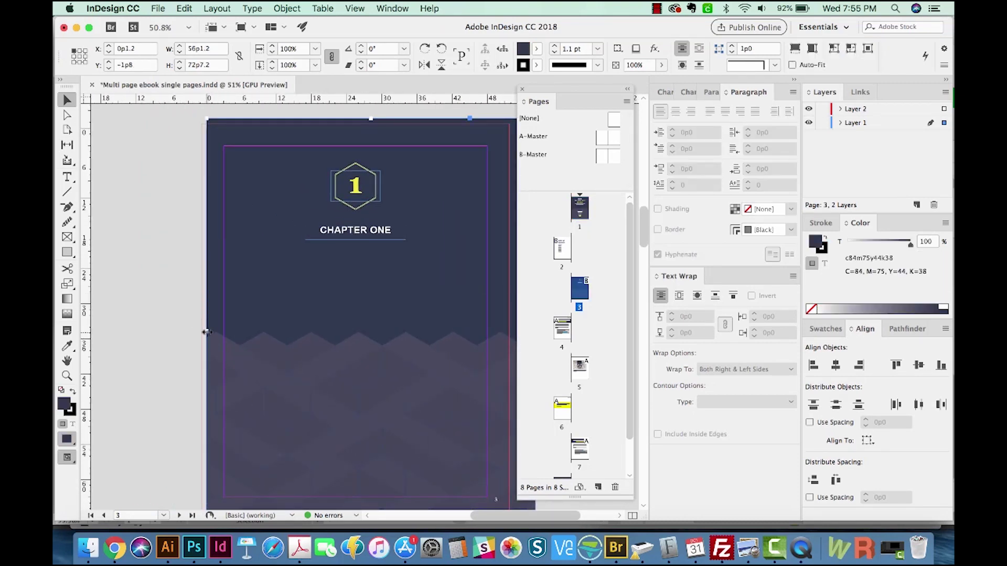
drag(207, 331, 196, 331)
scroll(223, 394, down, 3)
scroll(222, 394, right, 2)
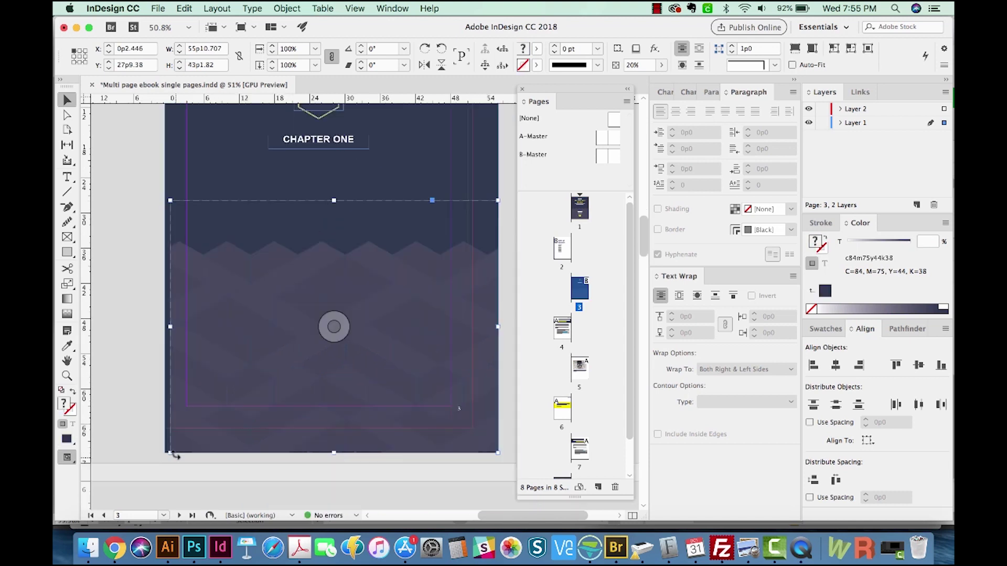
click(168, 452)
drag(169, 451, 165, 456)
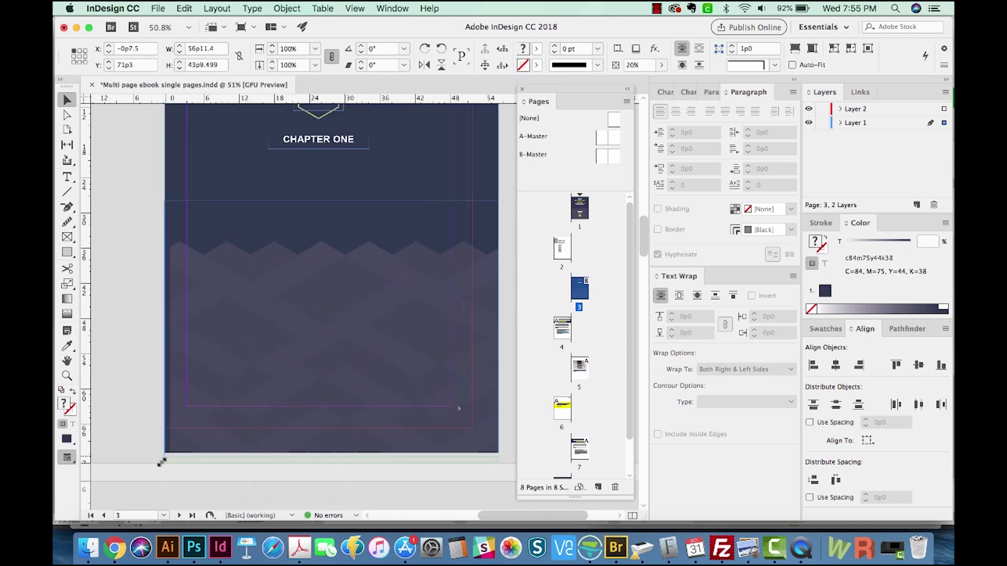
Widen page 4's header frame and page 6's yellow quote frame out to the bleed
key(shift+Page_Down)
click(322, 263)
drag(322, 261, 326, 260)
scroll(372, 433, down, 10)
click(426, 289)
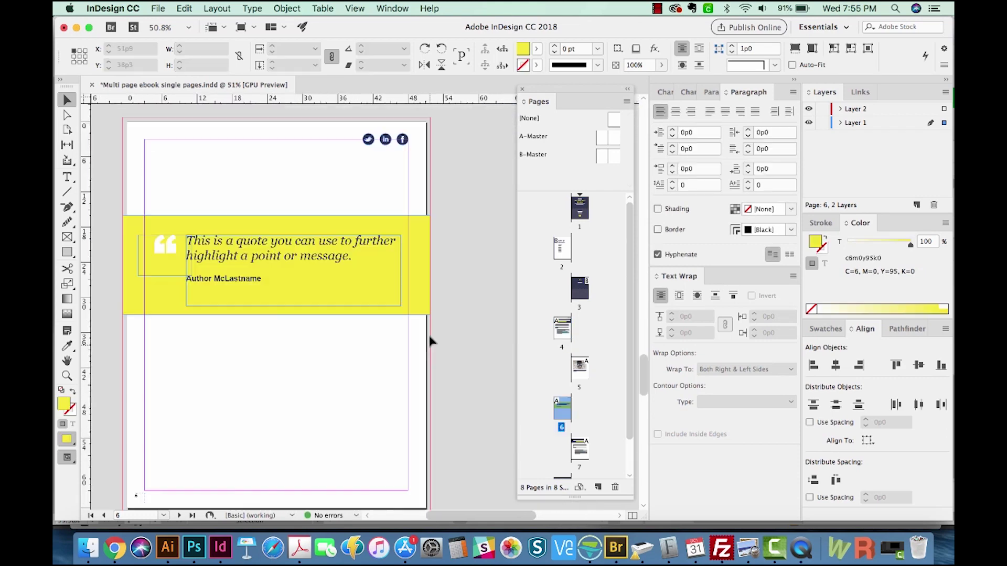
drag(426, 265, 429, 264)
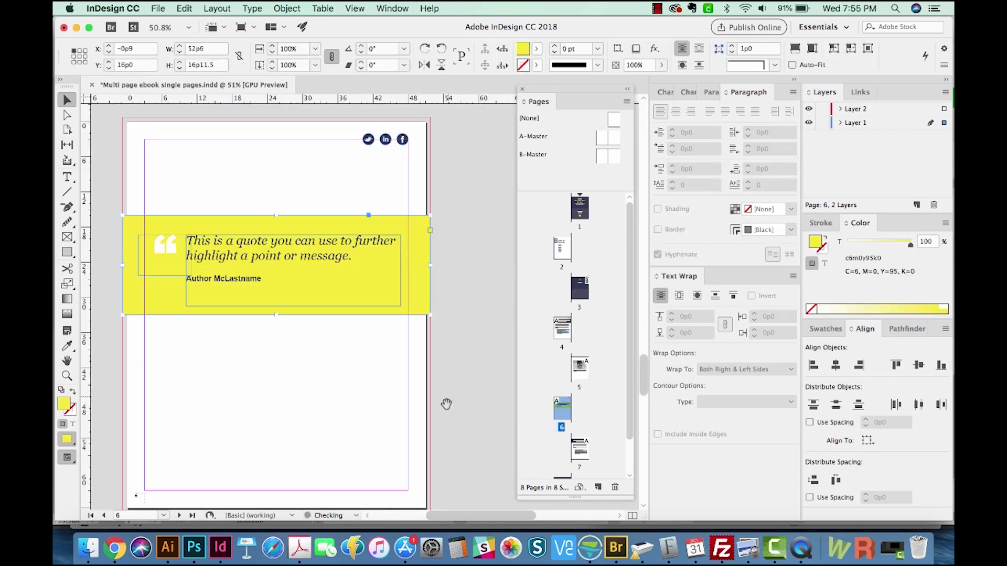
Select page 7's header frame and save the ebook
key(shift+Page_Down)
click(167, 241)
drag(167, 241, 164, 241)
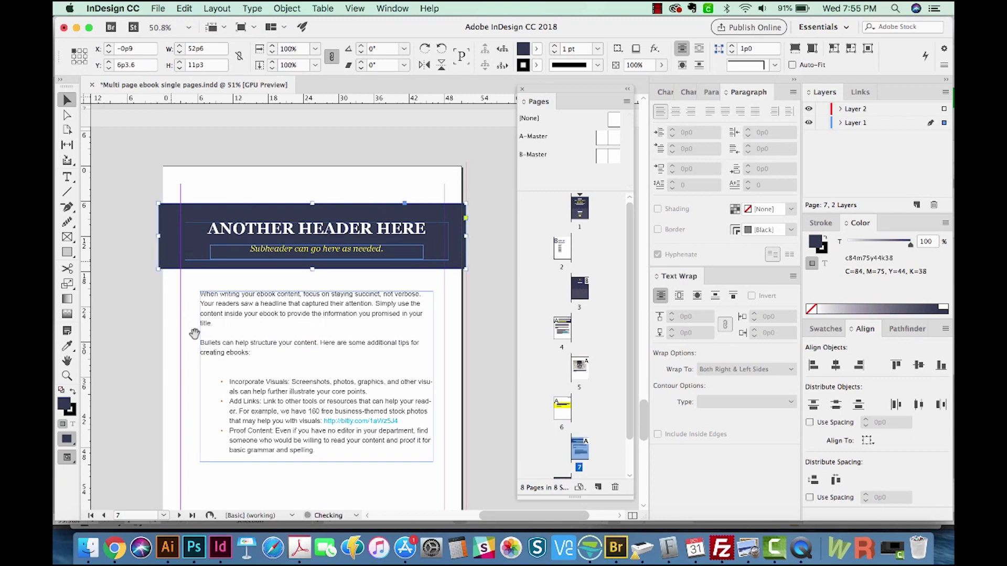
scroll(281, 124, down, 10)
scroll(421, 205, down, 5)
scroll(421, 204, left, 3)
scroll(333, 236, left, 3)
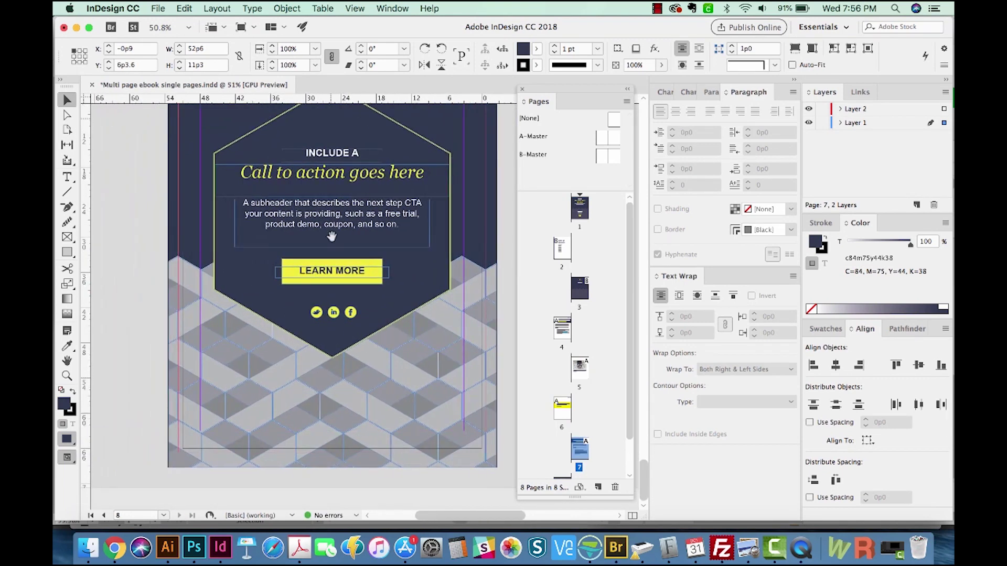
scroll(333, 236, up, 5)
scroll(333, 461, down, 3)
scroll(333, 440, down, 3)
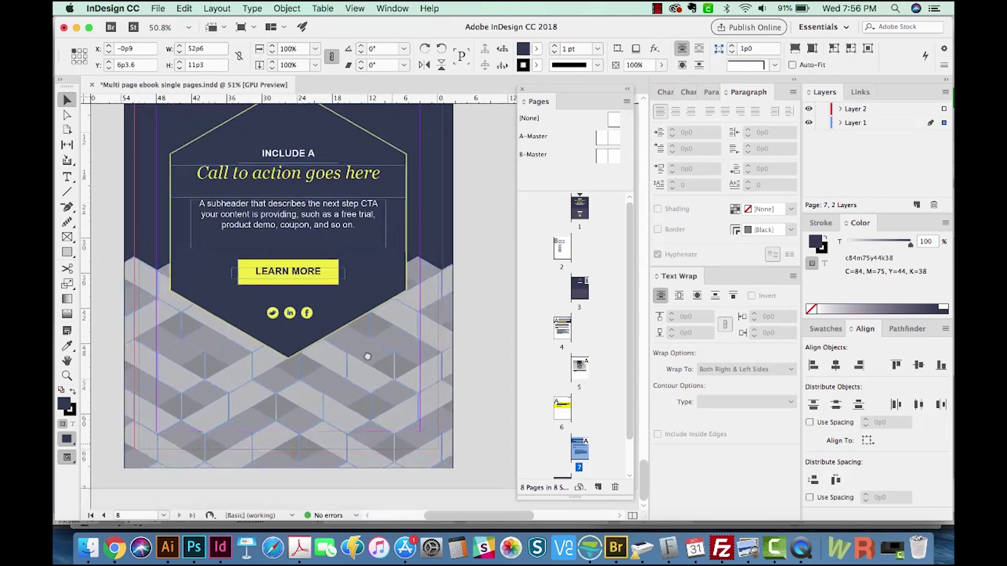
scroll(431, 315, left, 2)
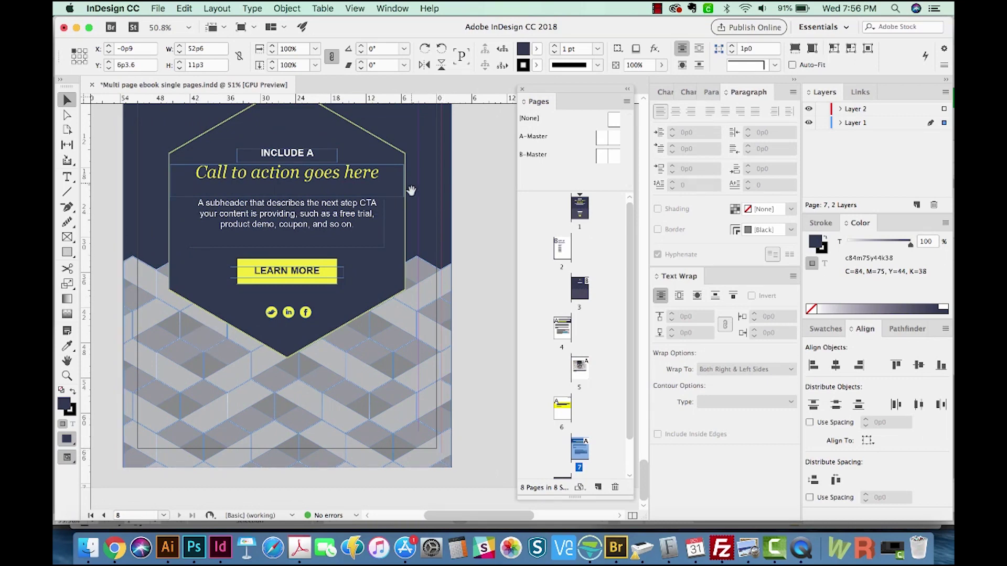
scroll(425, 276, up, 2)
scroll(421, 238, left, 1)
scroll(421, 237, up, 2)
scroll(425, 197, left, 1)
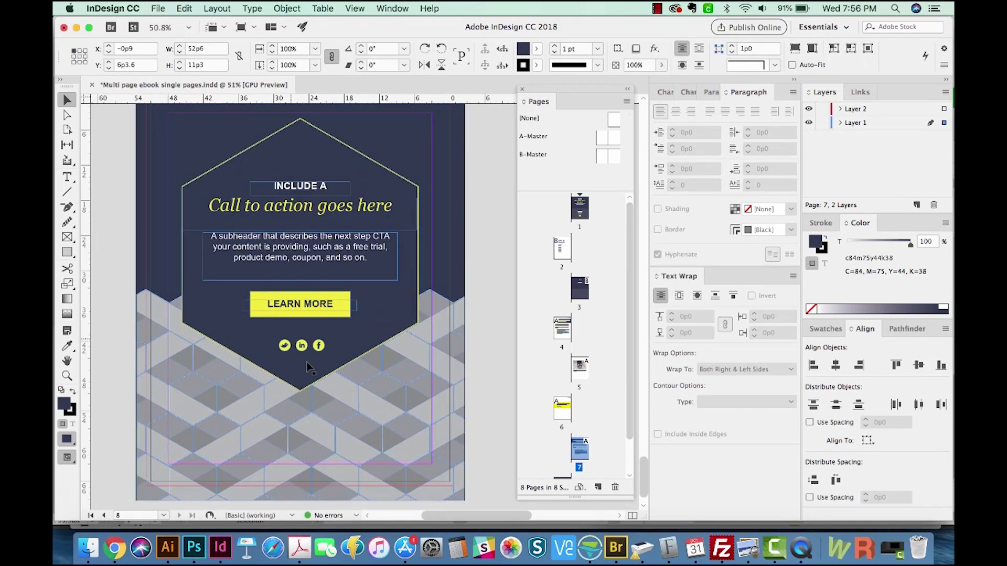
key(super+s)
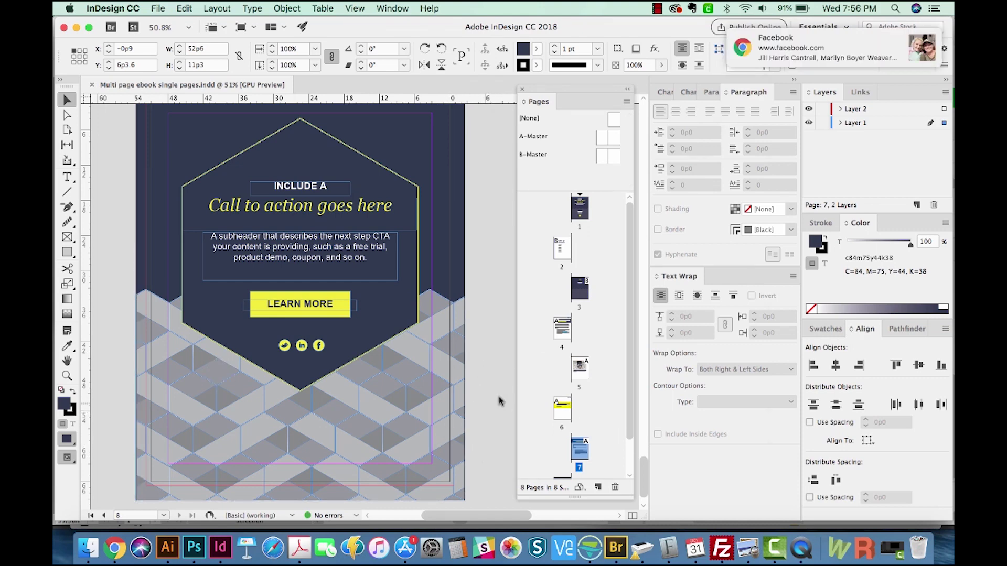
key(super+e)
Set the print PDF to single pages with Crop Marks and Use Document Bleed Settings
click(745, 368)
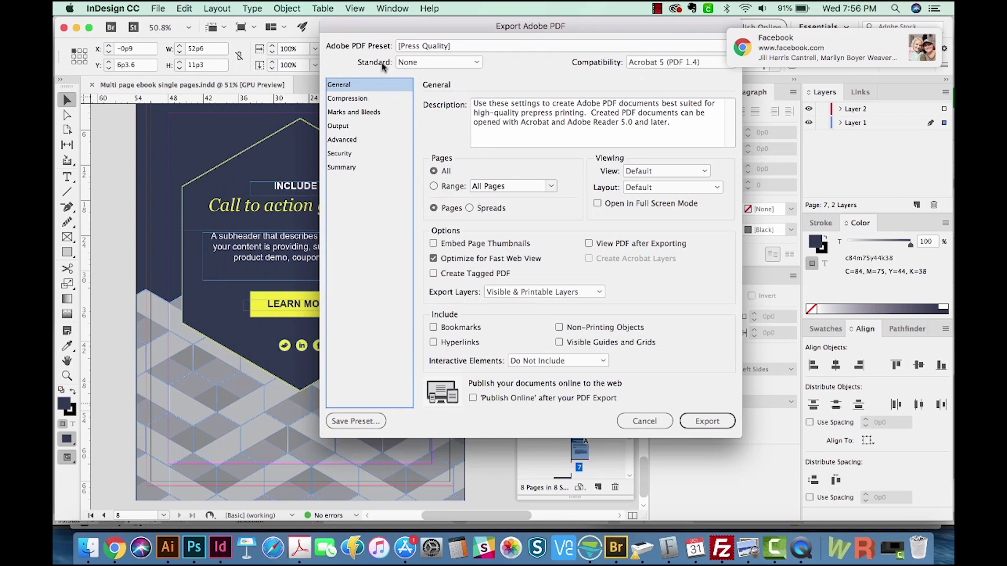
click(470, 208)
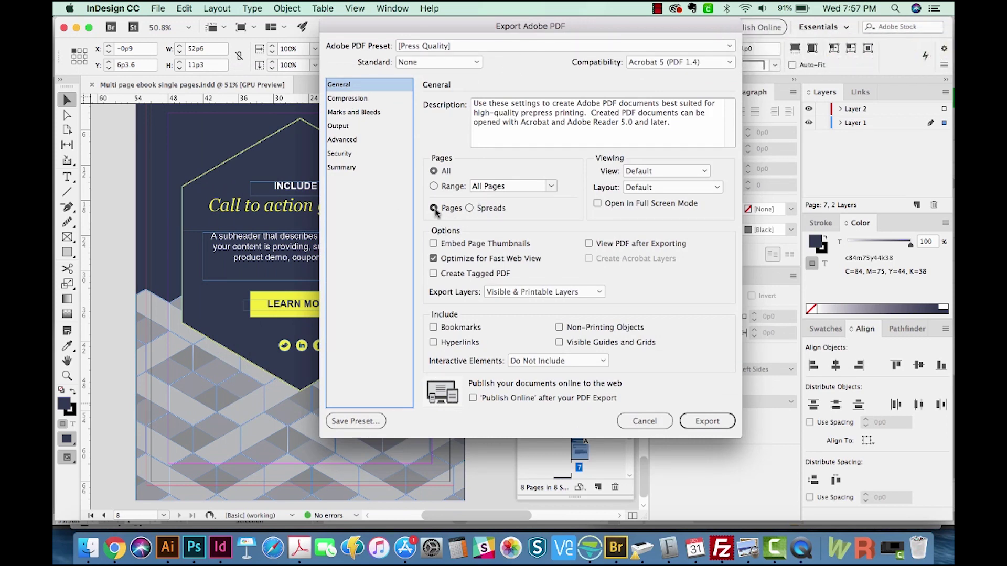
click(369, 113)
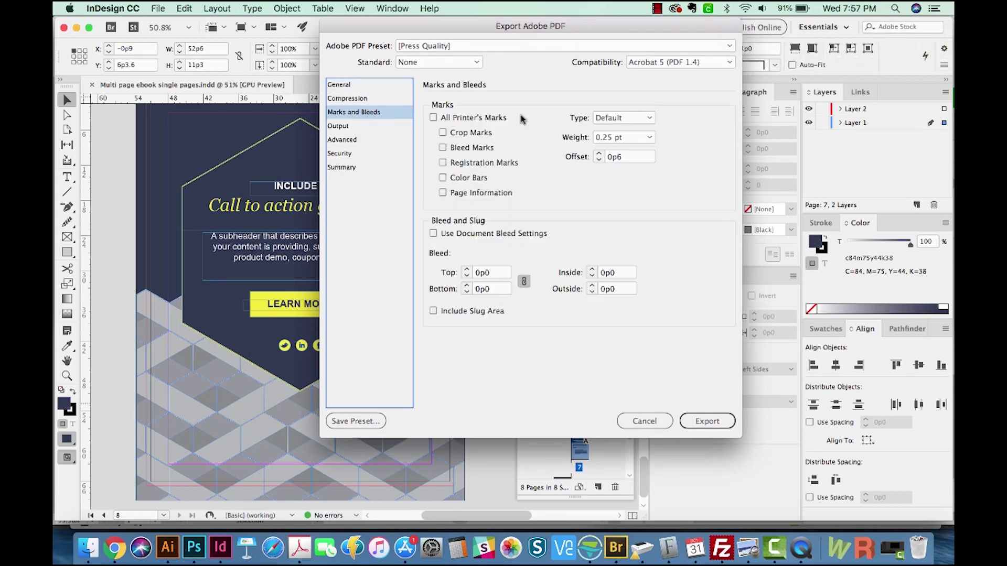
click(444, 134)
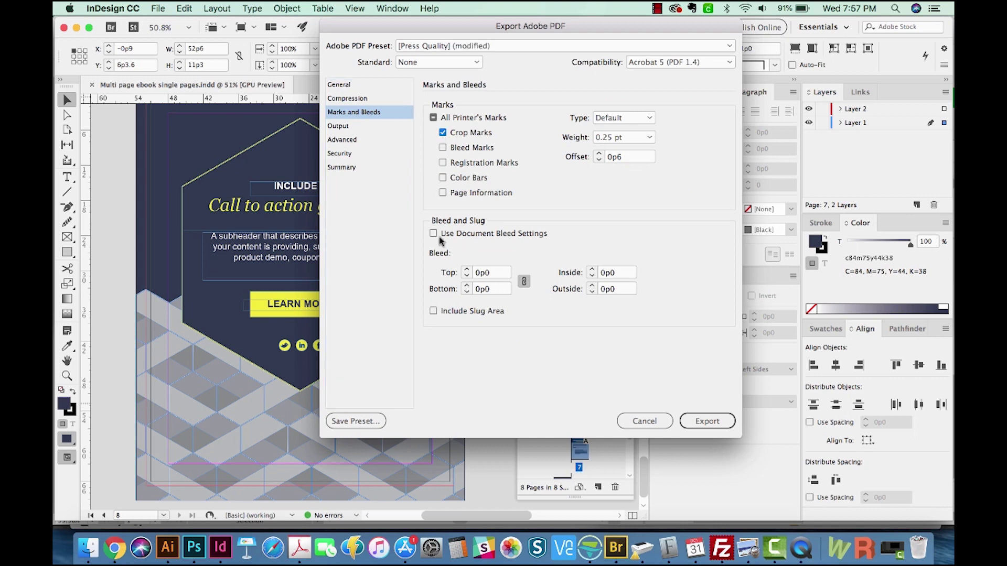
click(434, 233)
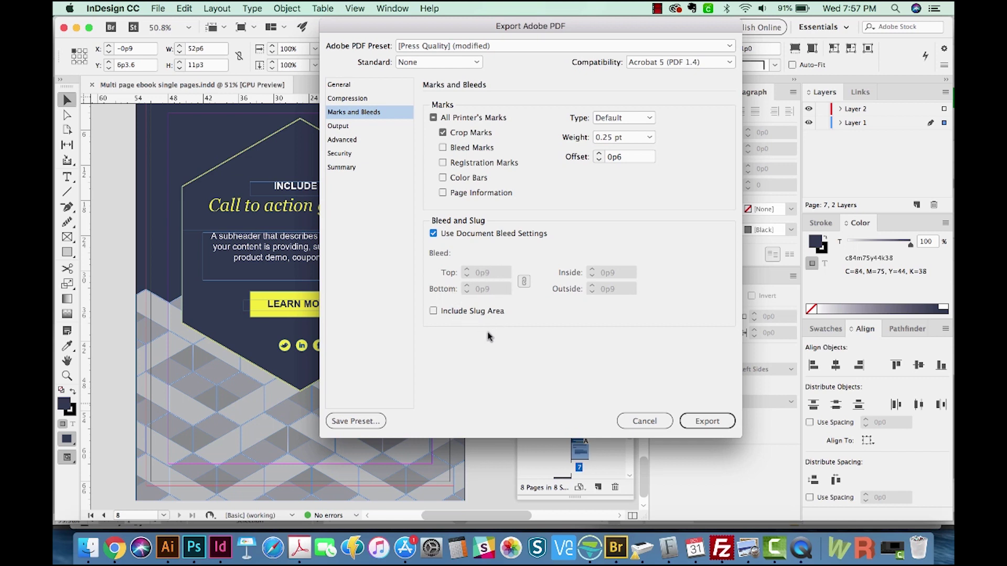
Export the PDF and open 'Multi page ebook single pages' from the Template 4 folder
click(693, 421)
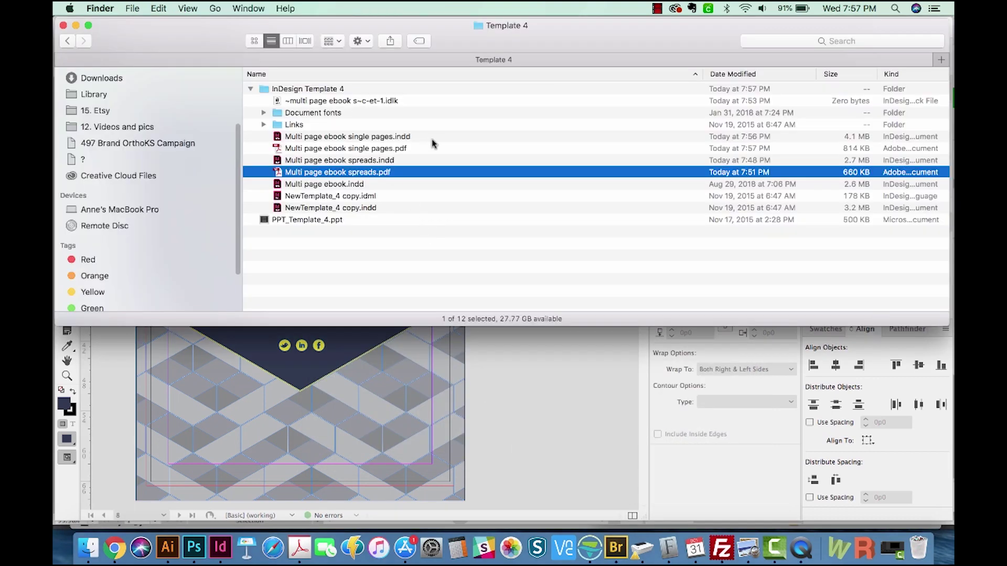
click(304, 137)
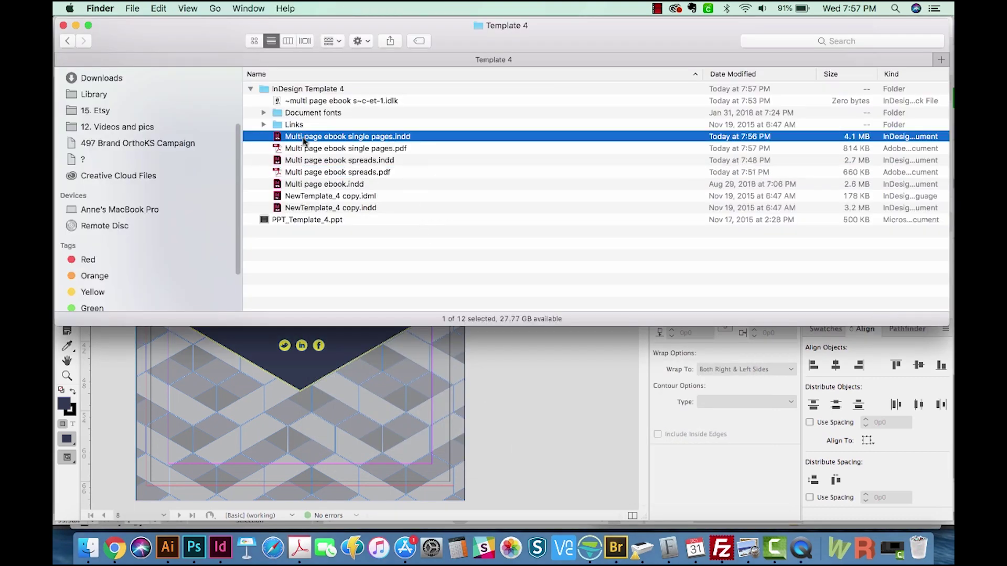
double_click(427, 150)
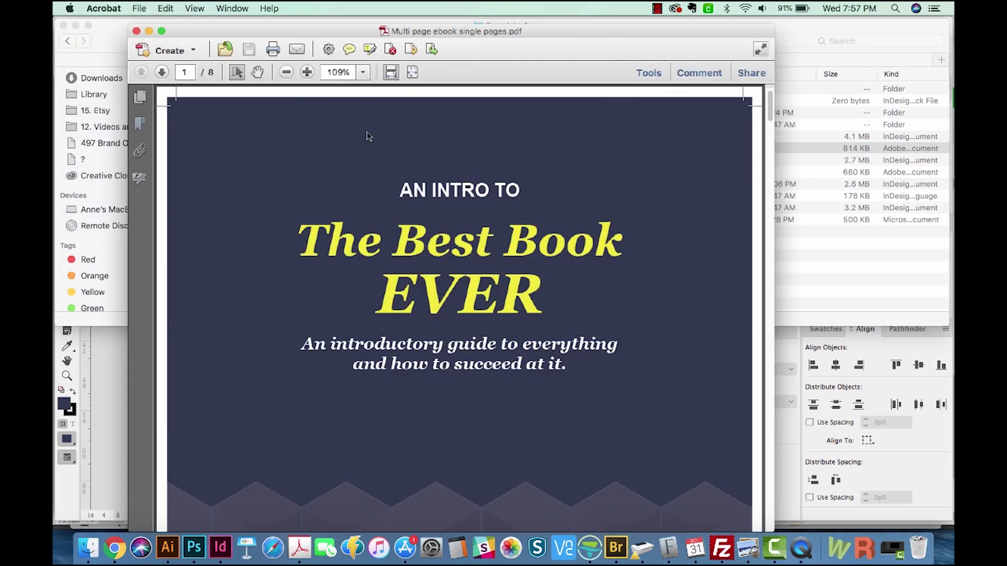
scroll(769, 126, up, 2)
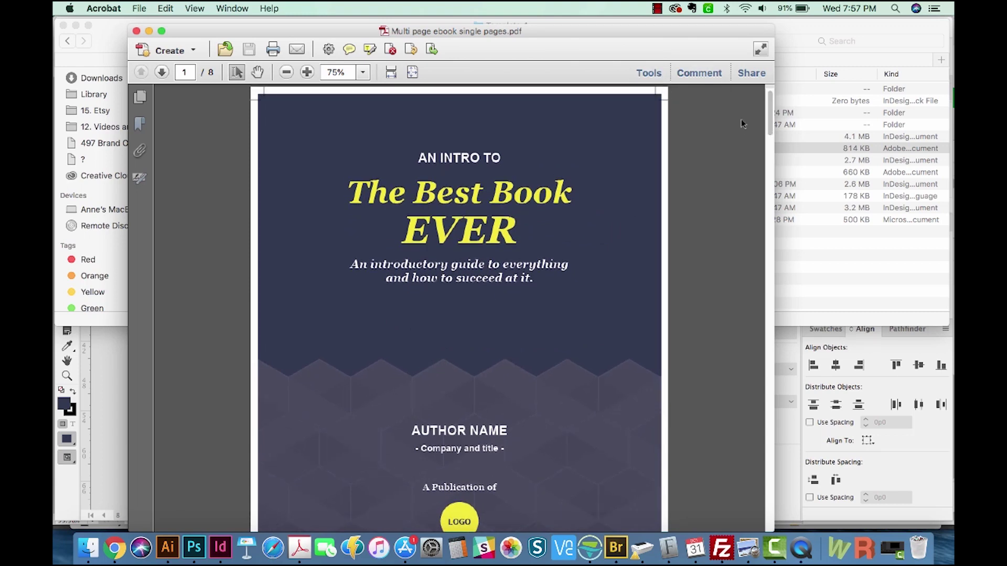
scroll(772, 120, down, 1)
scroll(767, 158, down, 5)
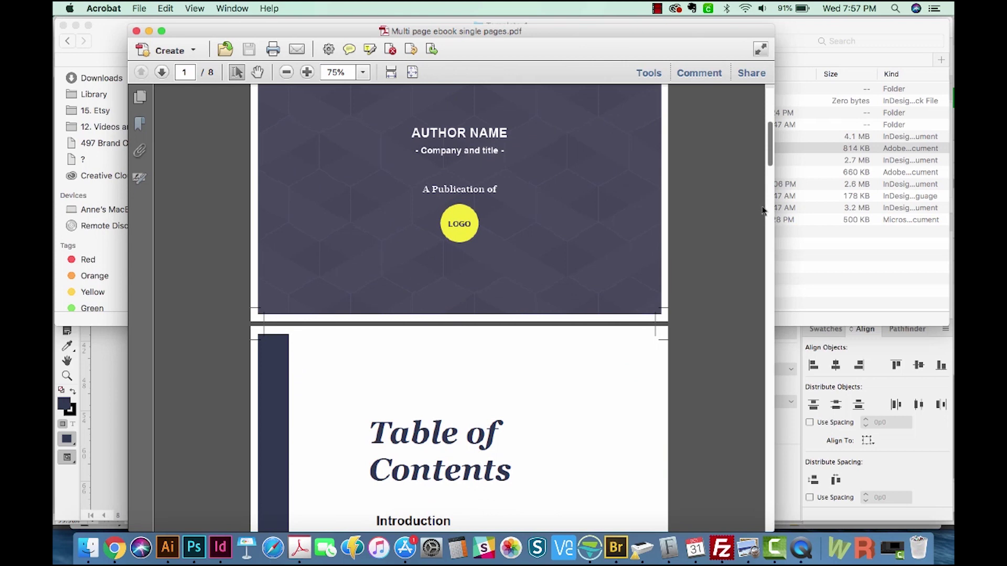
scroll(749, 243, down, 2)
scroll(729, 276, down, 2)
scroll(695, 349, down, 2)
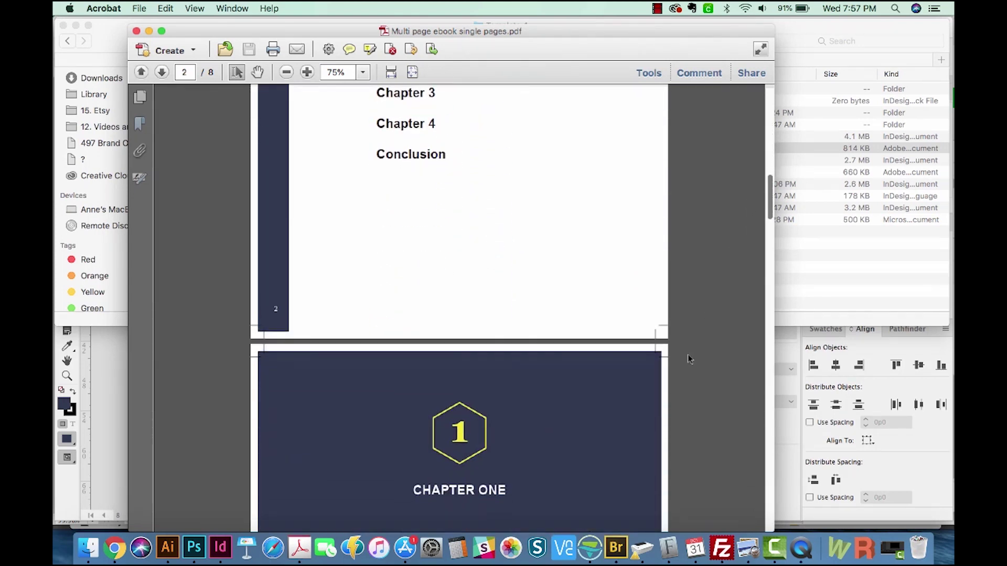
scroll(692, 355, down, 2)
scroll(685, 401, down, 1)
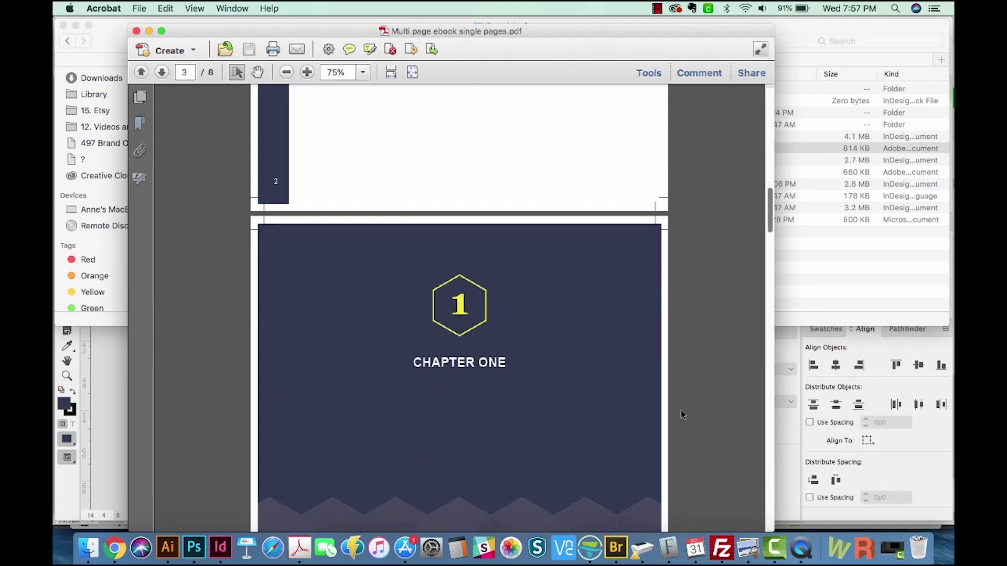
scroll(681, 417, down, 2)
scroll(672, 449, down, 4)
scroll(648, 468, down, 2)
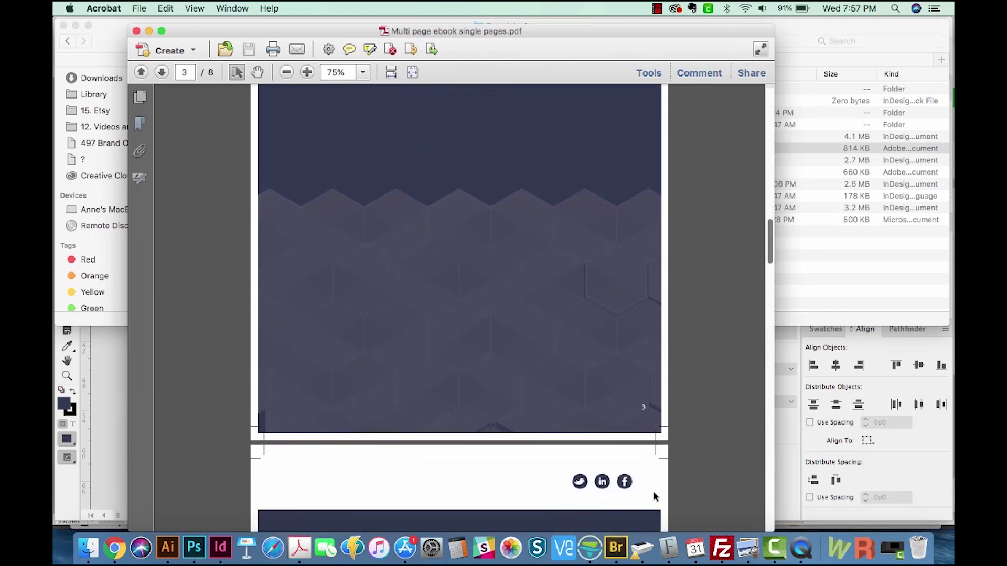
scroll(654, 499, down, 1)
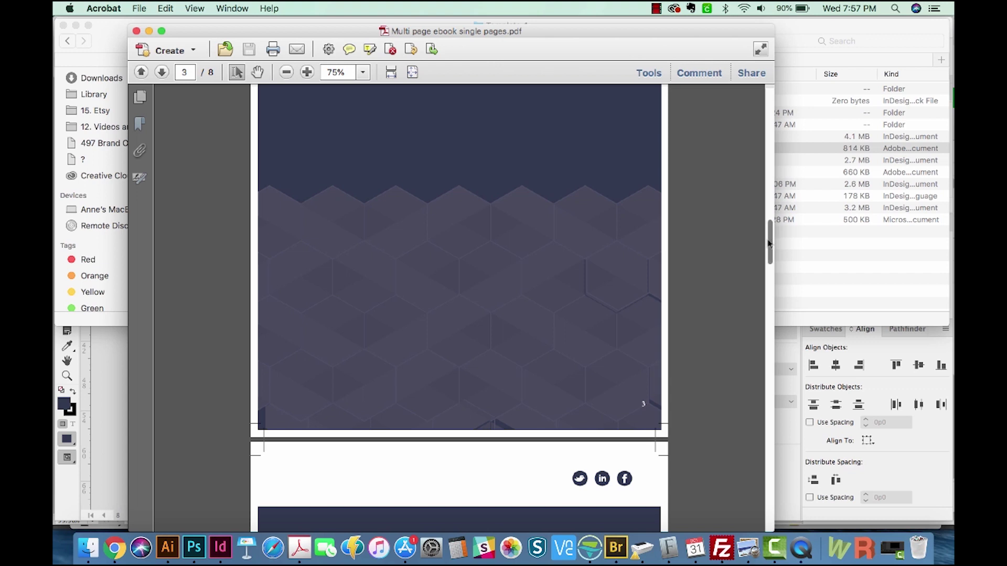
scroll(770, 244, down, 1)
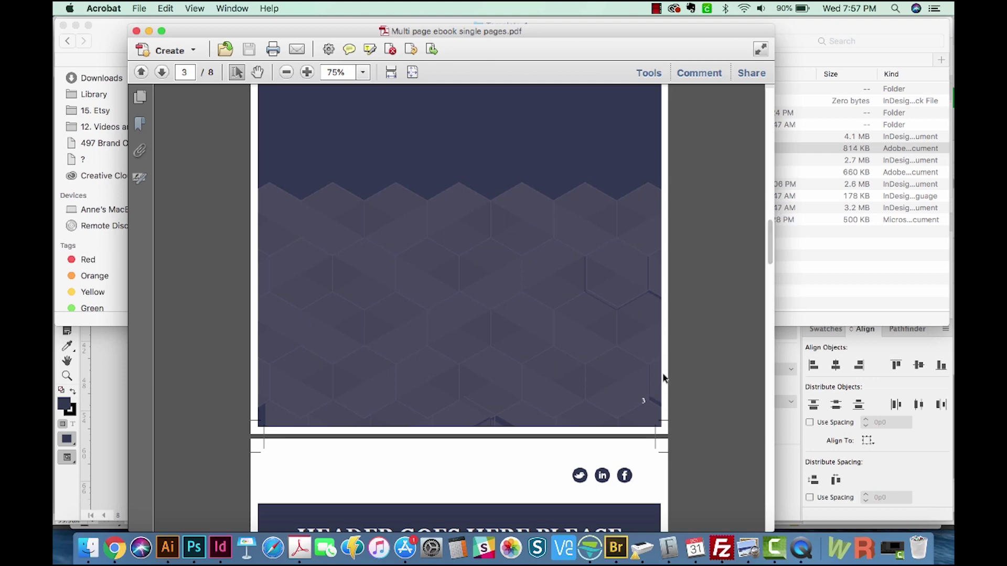
drag(772, 256, 719, 406)
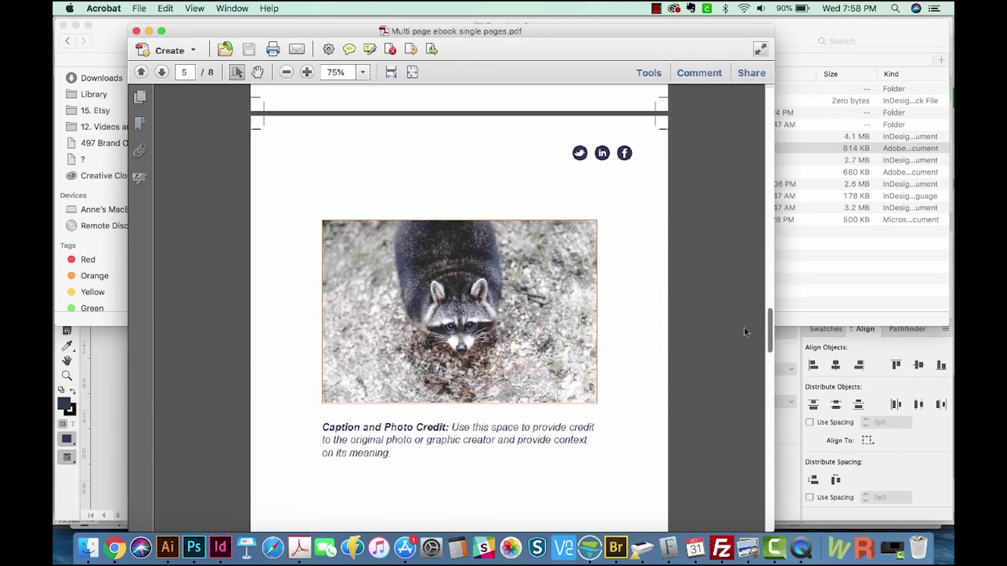
scroll(720, 406, down, 2)
scroll(706, 434, down, 4)
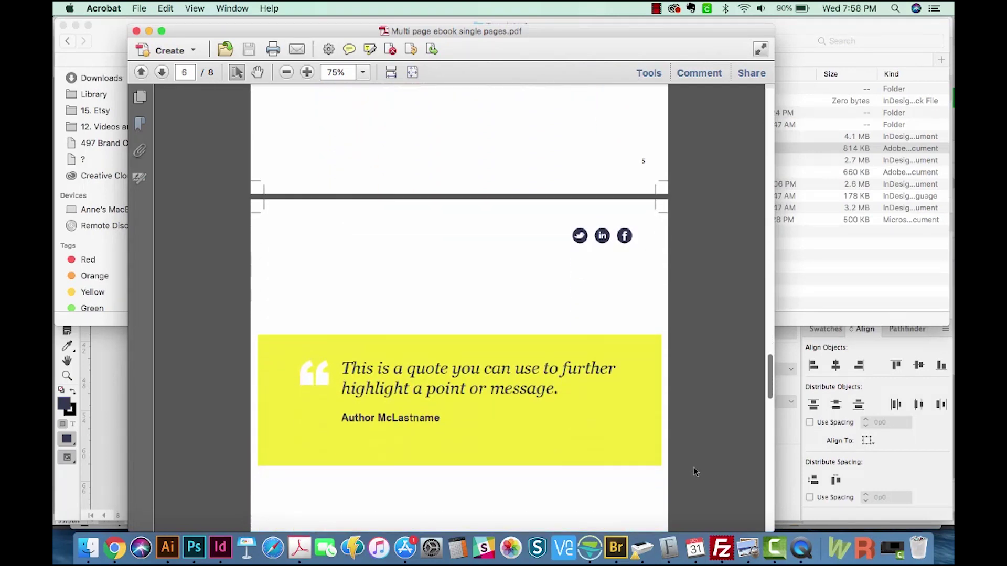
scroll(689, 475, down, 3)
scroll(675, 441, down, 10)
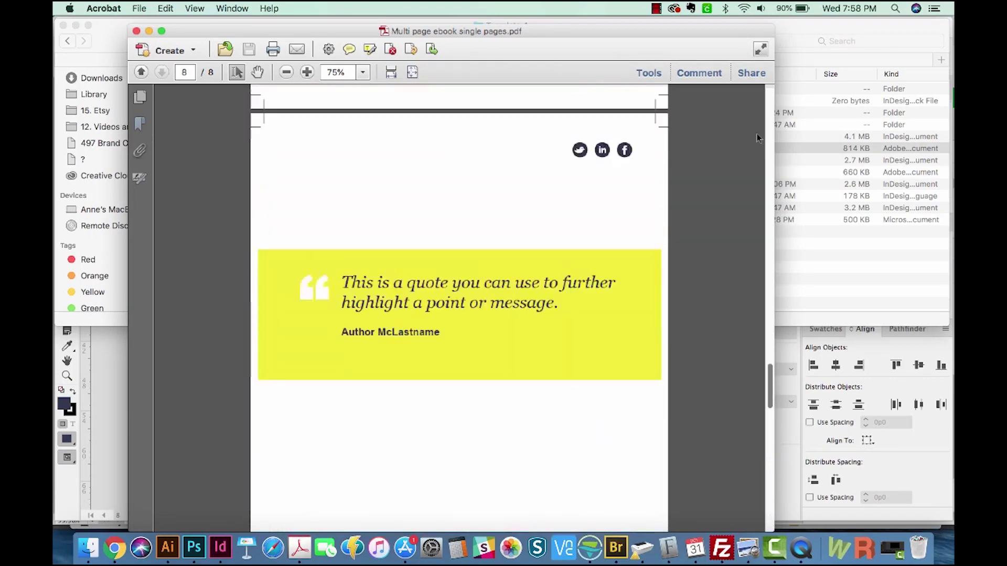
drag(772, 504, 774, 110)
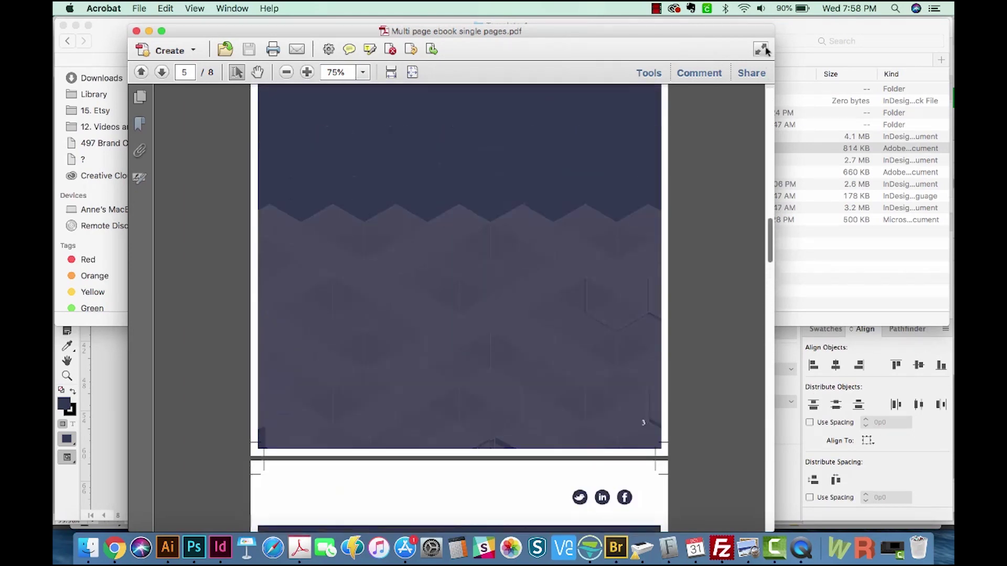
Move the exported PDF window aside and bring the InDesign ebook layout to the front
drag(211, 31, 411, 5)
click(129, 424)
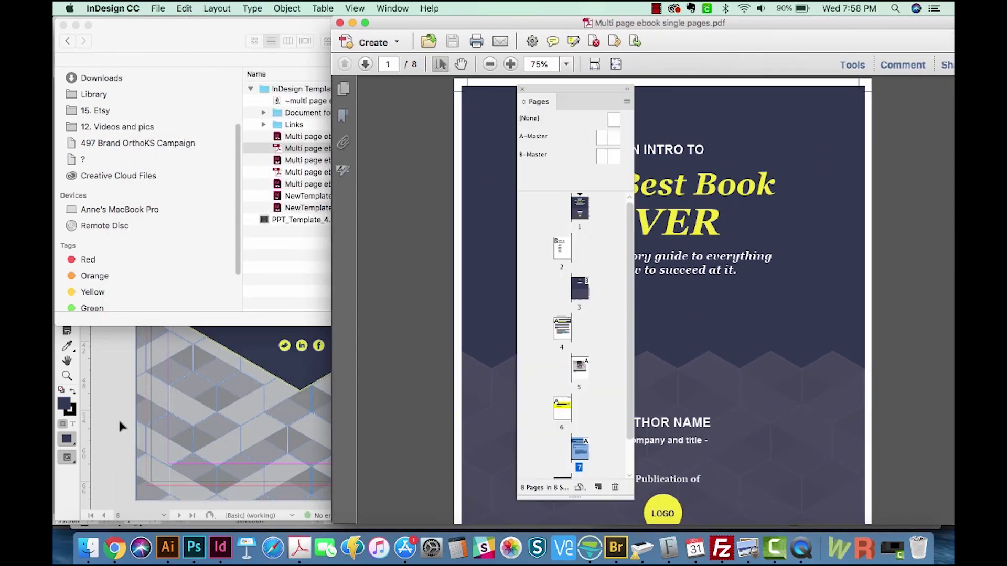